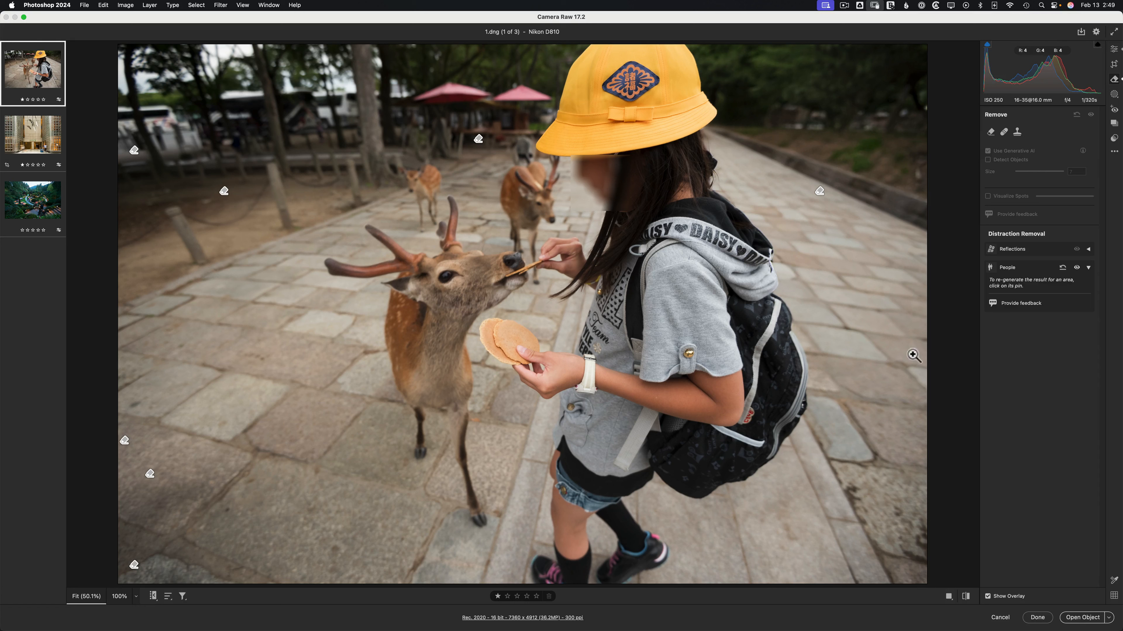
# Toggle the visibility of the people removal on 1.dng to compare the deer photo before and after.
pyautogui.click(1077, 268)
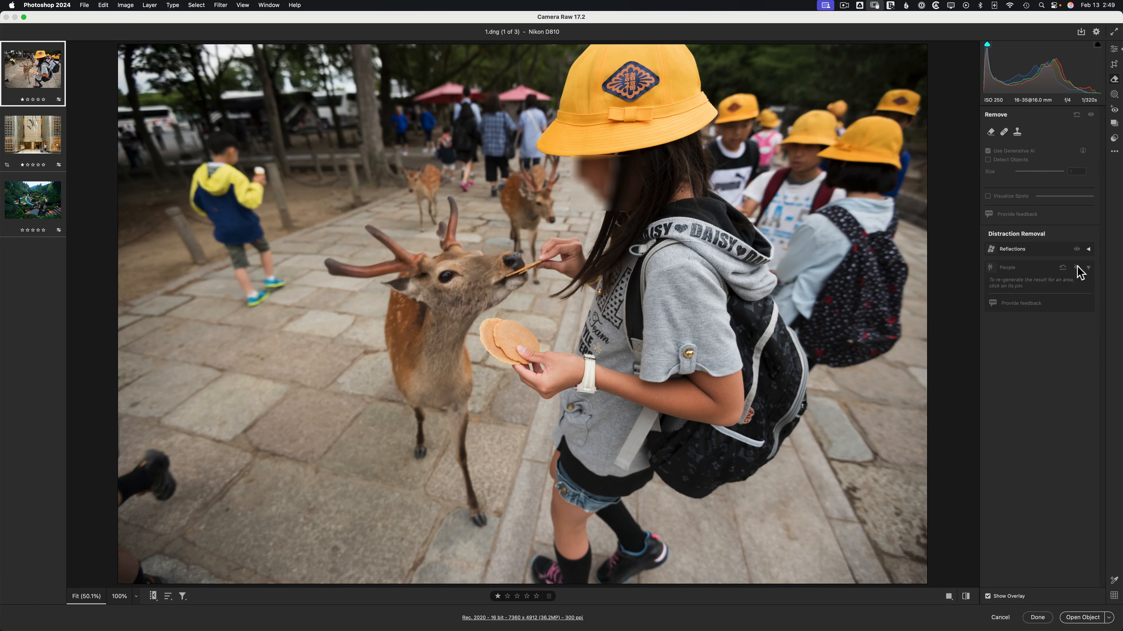
pyautogui.click(1077, 267)
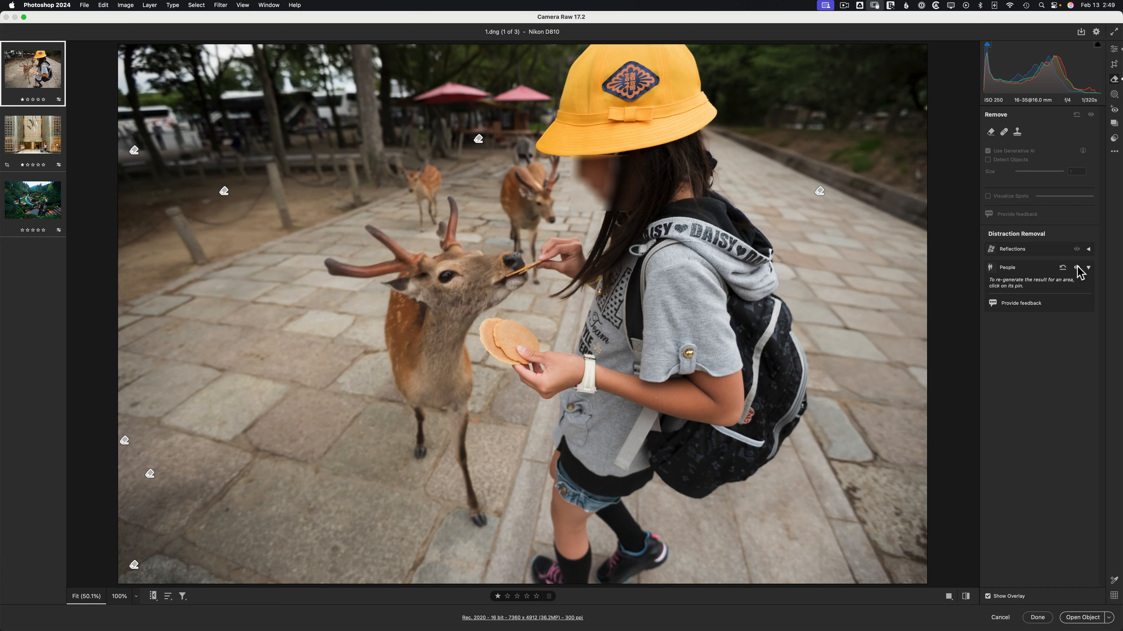
pyautogui.click(1077, 268)
pyautogui.click(1077, 267)
# Inspect the people removal in 1.dng at 200%, checking the deer, the umbrella background and the paving for artefacts or leftover people.
pyautogui.press('super+equal')
pyautogui.press('super+equal')
pyautogui.press('super+equal')
pyautogui.moveTo(568, 134); pyautogui.dragTo(812, 625)
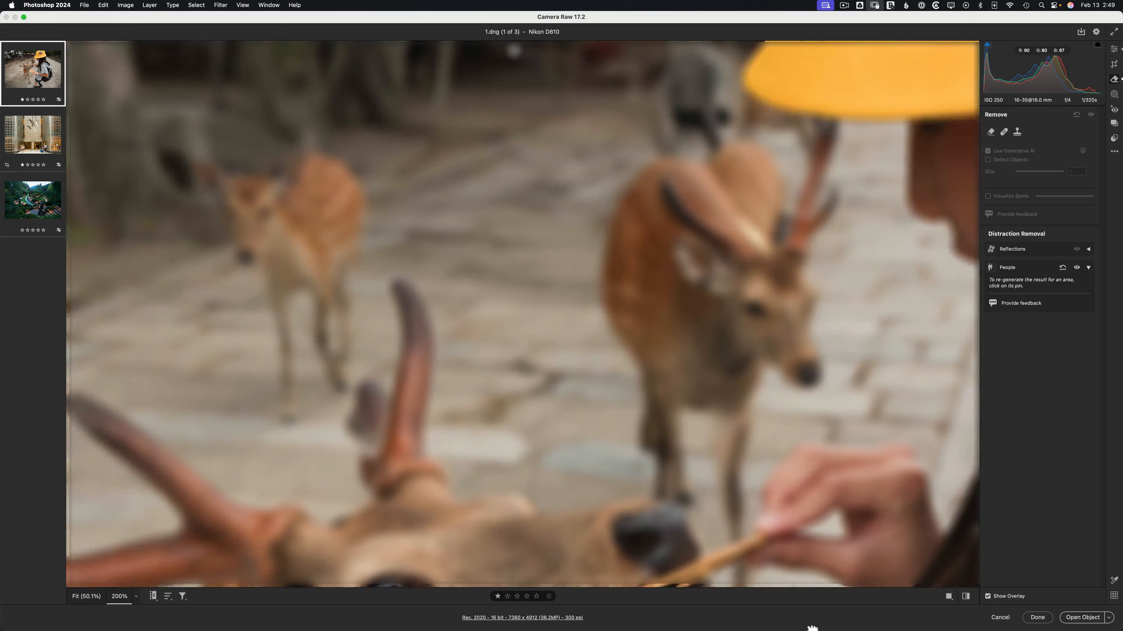
pyautogui.moveTo(756, 375); pyautogui.dragTo(885, 433)
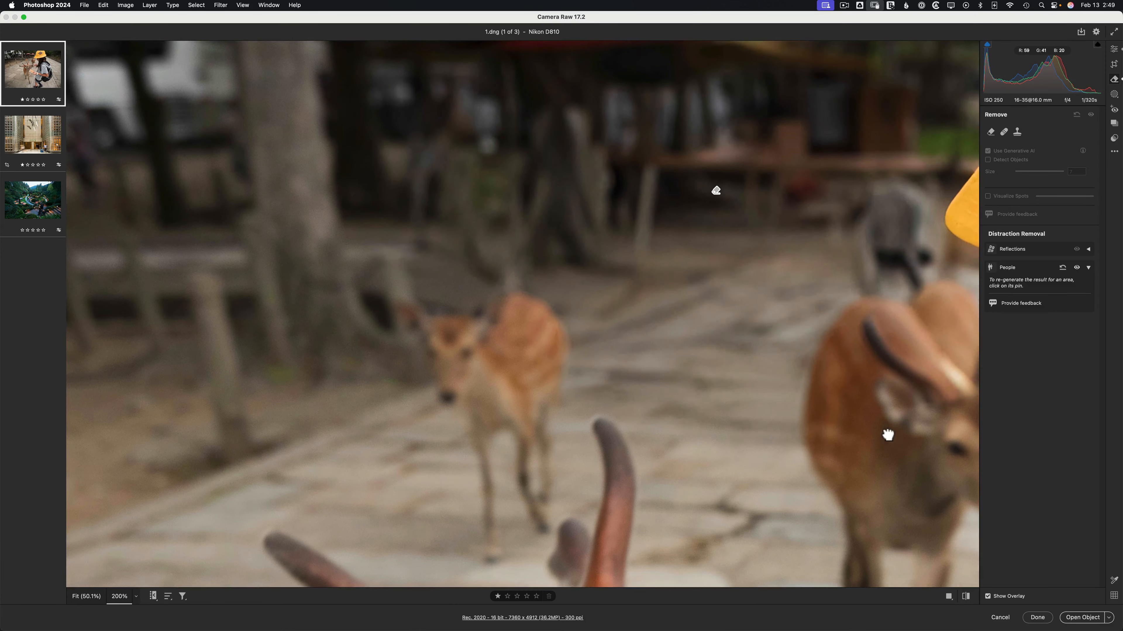
pyautogui.moveTo(769, 353)
pyautogui.mouseDown()
pyautogui.moveTo(588, 459)
pyautogui.moveTo(722, 439)
pyautogui.mouseUp()
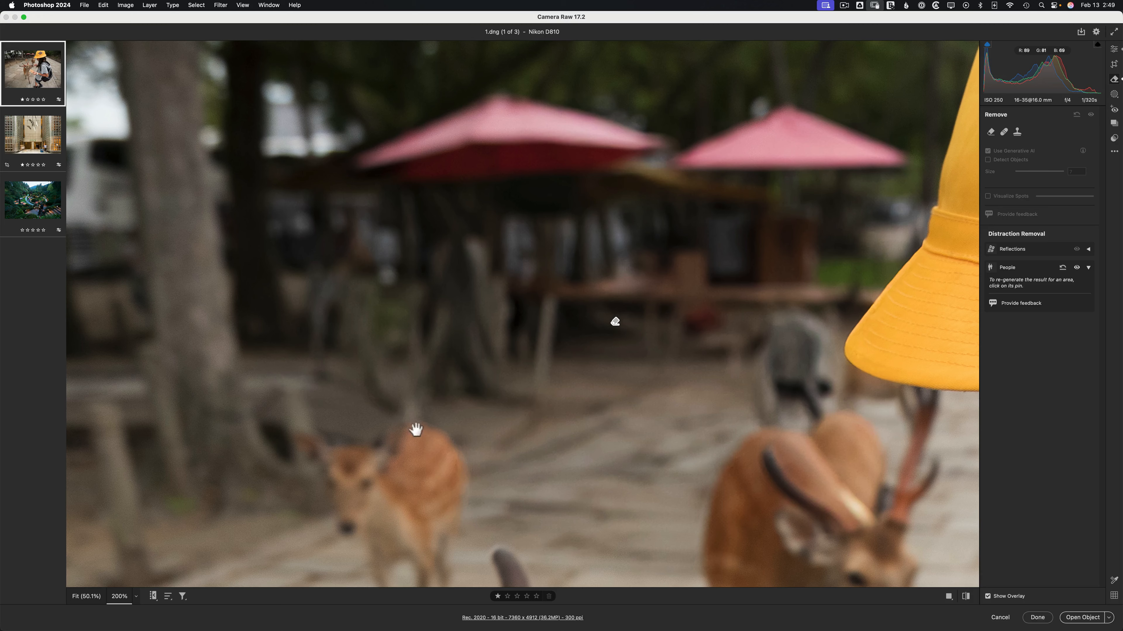
pyautogui.moveTo(340, 440); pyautogui.dragTo(809, 9)
pyautogui.moveTo(496, 278); pyautogui.dragTo(822, 5)
pyautogui.moveTo(390, 155); pyautogui.dragTo(729, 168)
pyautogui.moveTo(731, 209); pyautogui.dragTo(662, 117)
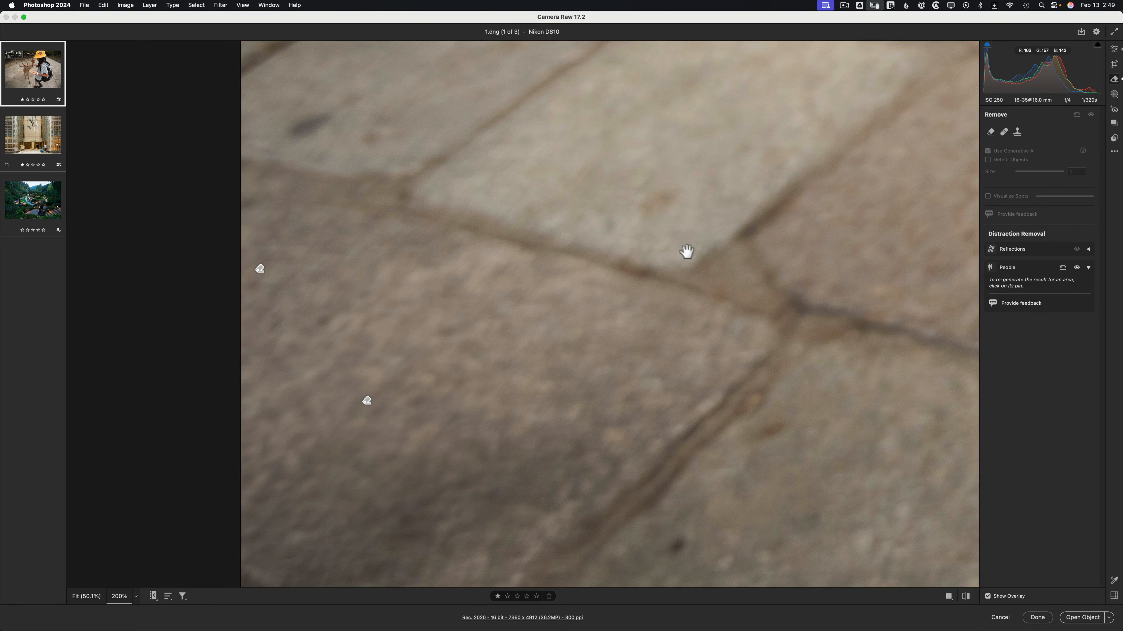
pyautogui.moveTo(721, 192); pyautogui.dragTo(720, 22)
pyautogui.click(804, 151)
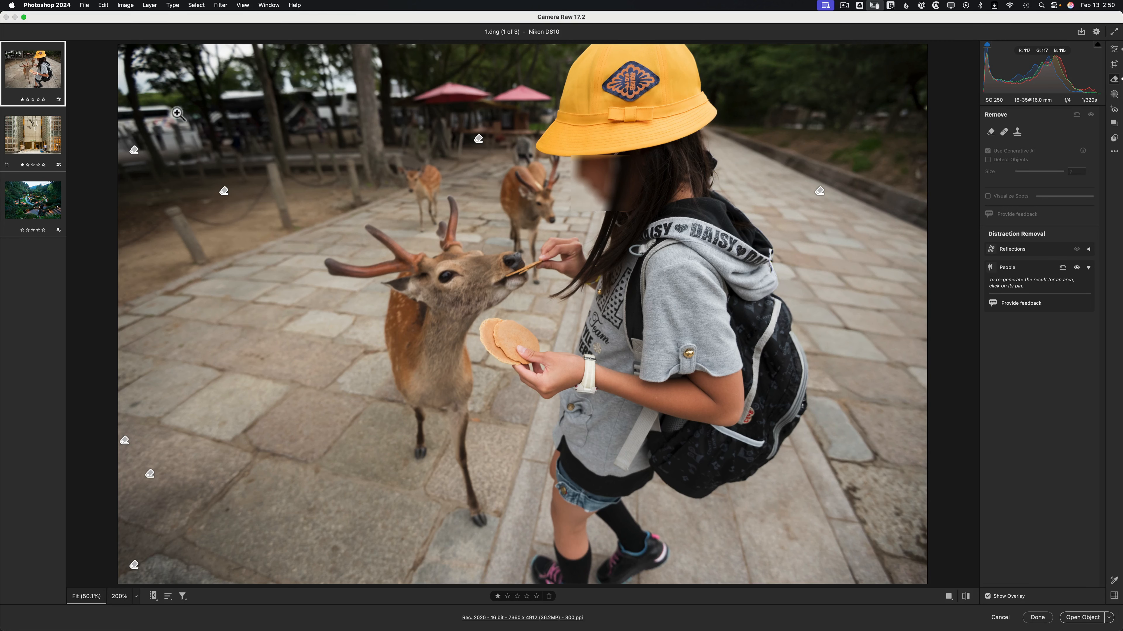
# Try to remove the leftover blurred figure beside the white bus with generative Remove, check all three variations and delete that removal spot.
pyautogui.click(169, 135)
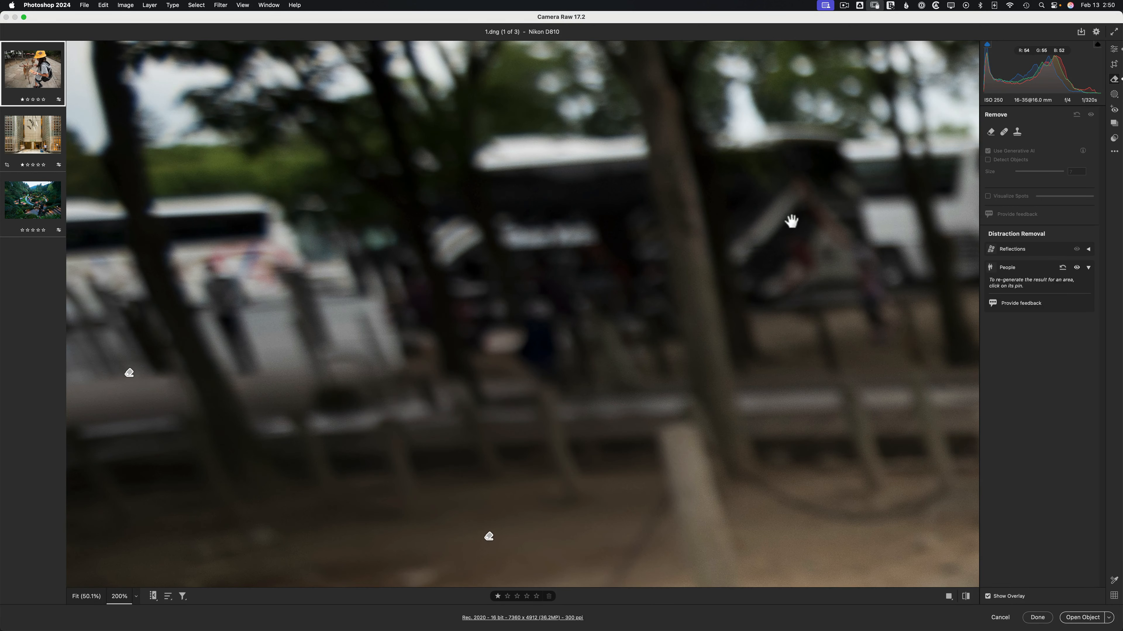
pyautogui.click(991, 133)
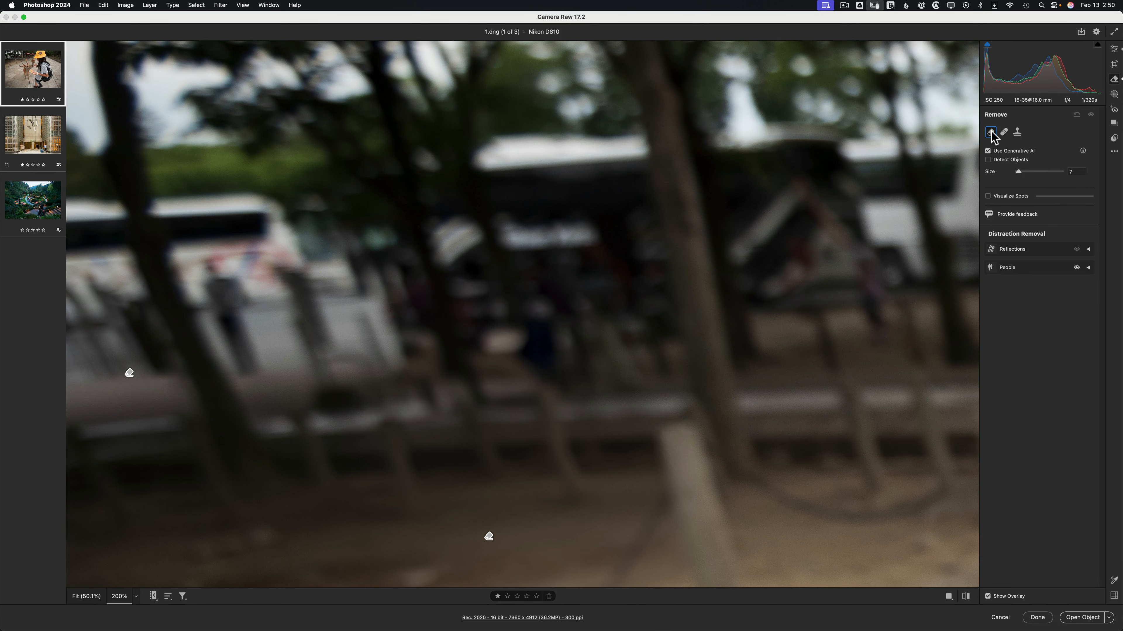
pyautogui.moveTo(223, 265)
pyautogui.mouseDown()
pyautogui.moveTo(208, 286)
pyautogui.moveTo(237, 364)
pyautogui.moveTo(252, 366)
pyautogui.moveTo(230, 276)
pyautogui.moveTo(227, 302)
pyautogui.moveTo(239, 289)
pyautogui.moveTo(211, 267)
pyautogui.moveTo(226, 351)
pyautogui.moveTo(254, 373)
pyautogui.moveTo(244, 340)
pyautogui.mouseUp()
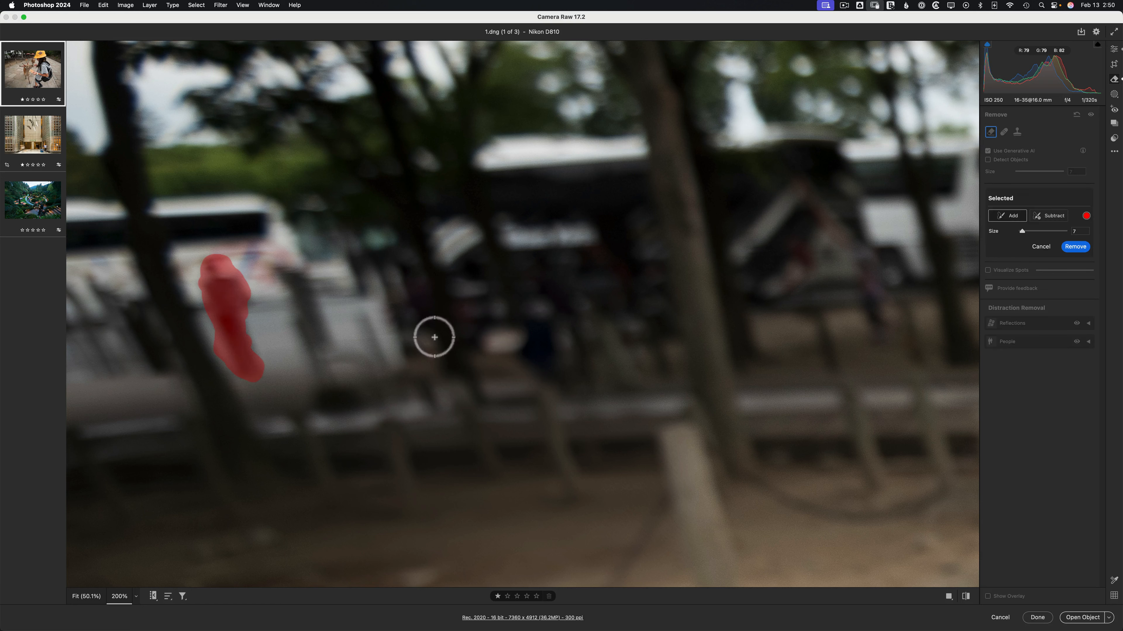
pyautogui.click(1079, 246)
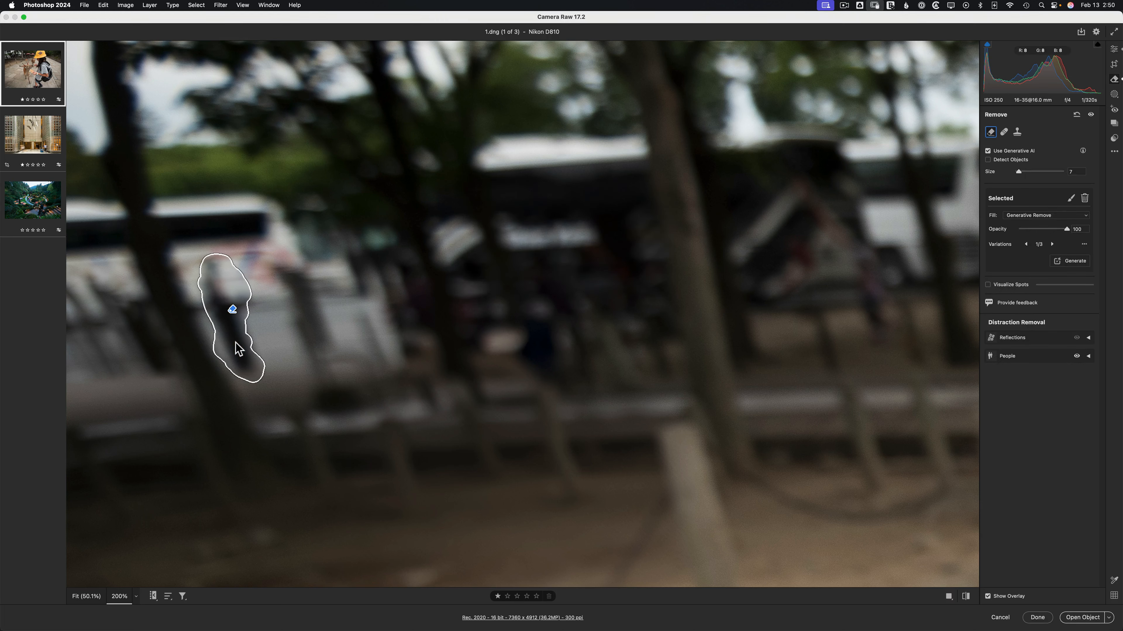
pyautogui.click(1051, 245)
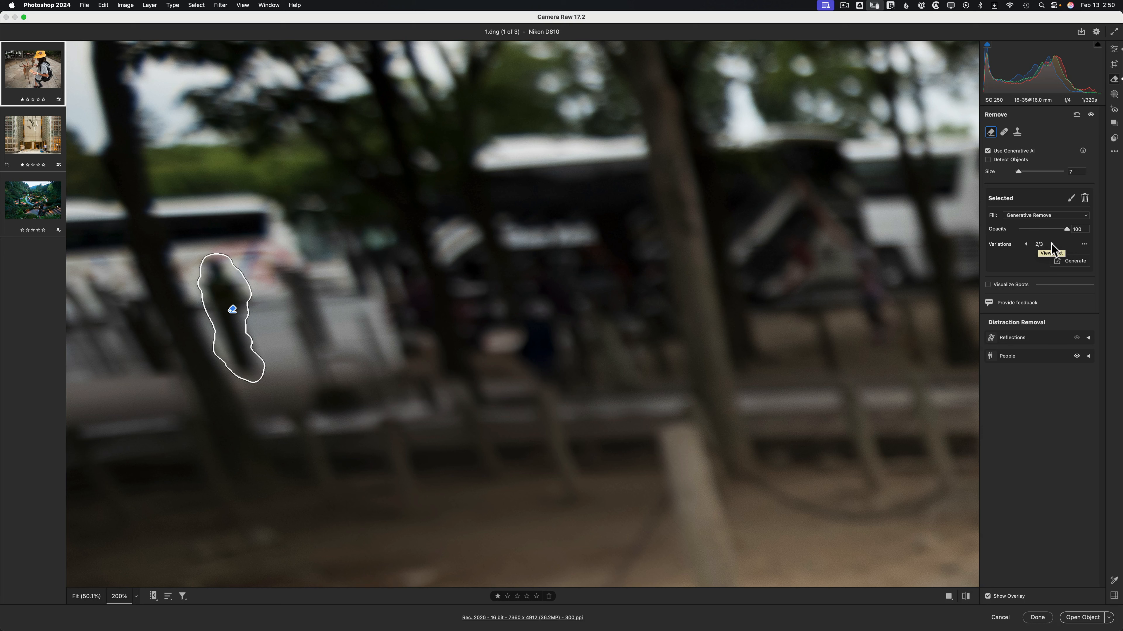
pyautogui.click(1052, 244)
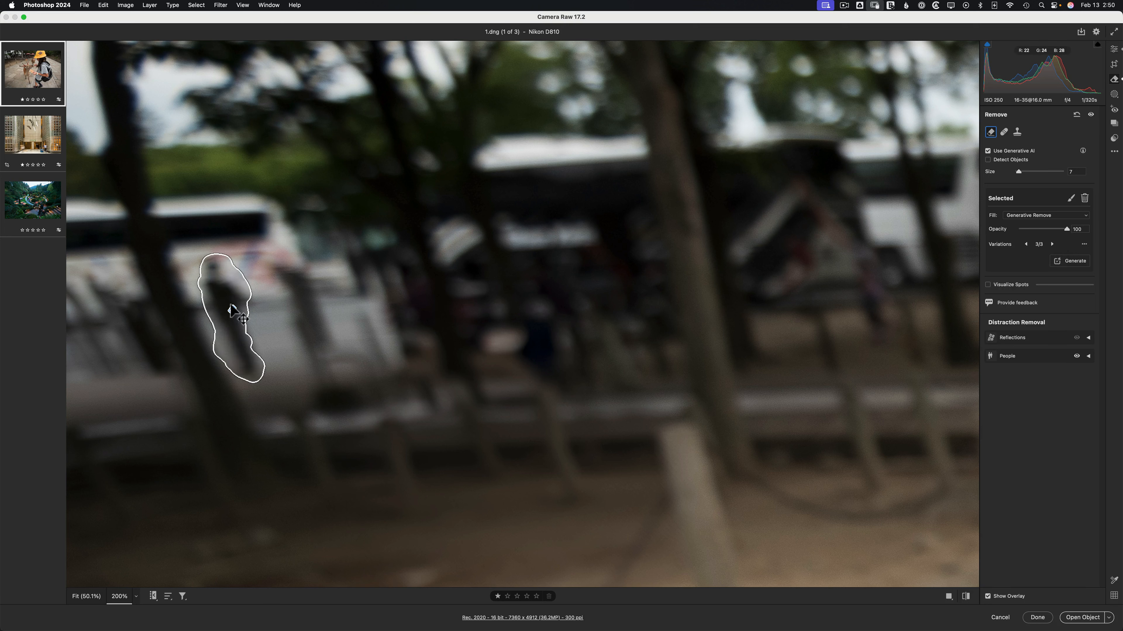
pyautogui.press('Delete')
# Mask the whole blurred figure beside the white bus, remove it generatively and keep the third variation.
pyautogui.moveTo(229, 264)
pyautogui.mouseDown()
pyautogui.moveTo(206, 267)
pyautogui.moveTo(211, 316)
pyautogui.moveTo(239, 374)
pyautogui.moveTo(252, 373)
pyautogui.moveTo(245, 288)
pyautogui.moveTo(223, 272)
pyautogui.moveTo(226, 332)
pyautogui.moveTo(244, 368)
pyautogui.moveTo(236, 290)
pyautogui.moveTo(216, 271)
pyautogui.mouseUp()
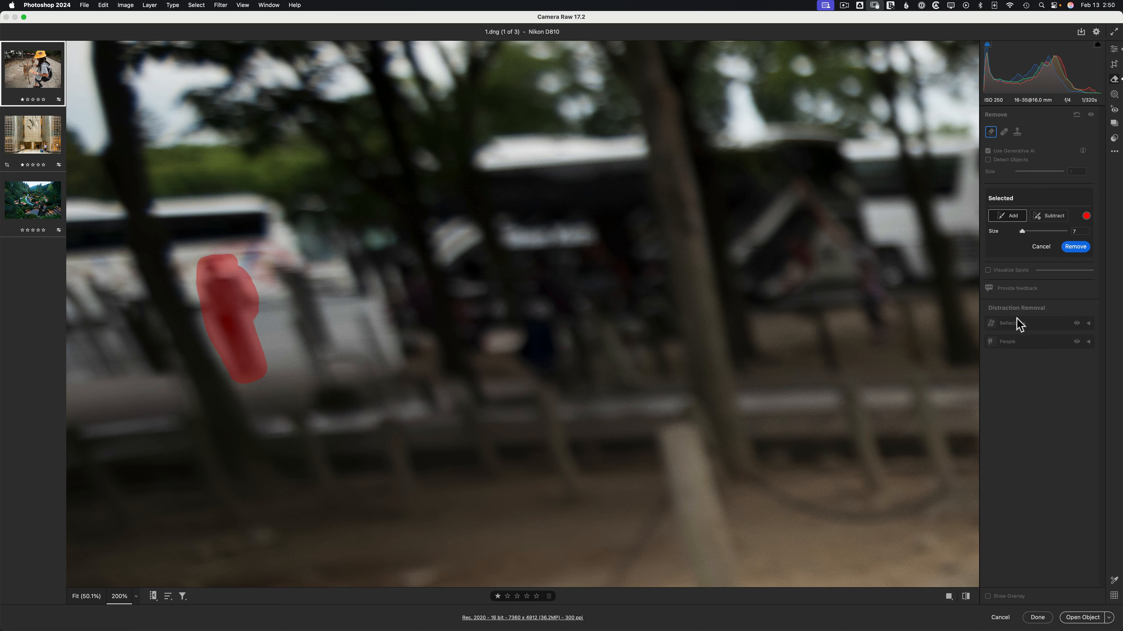
pyautogui.click(1075, 247)
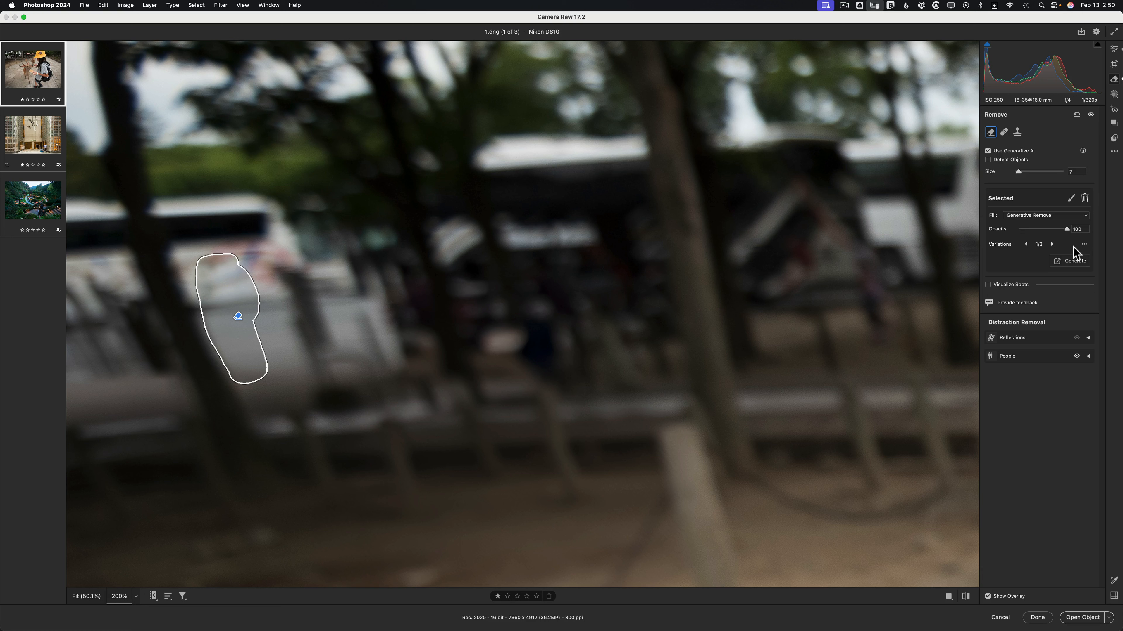
pyautogui.click(1052, 245)
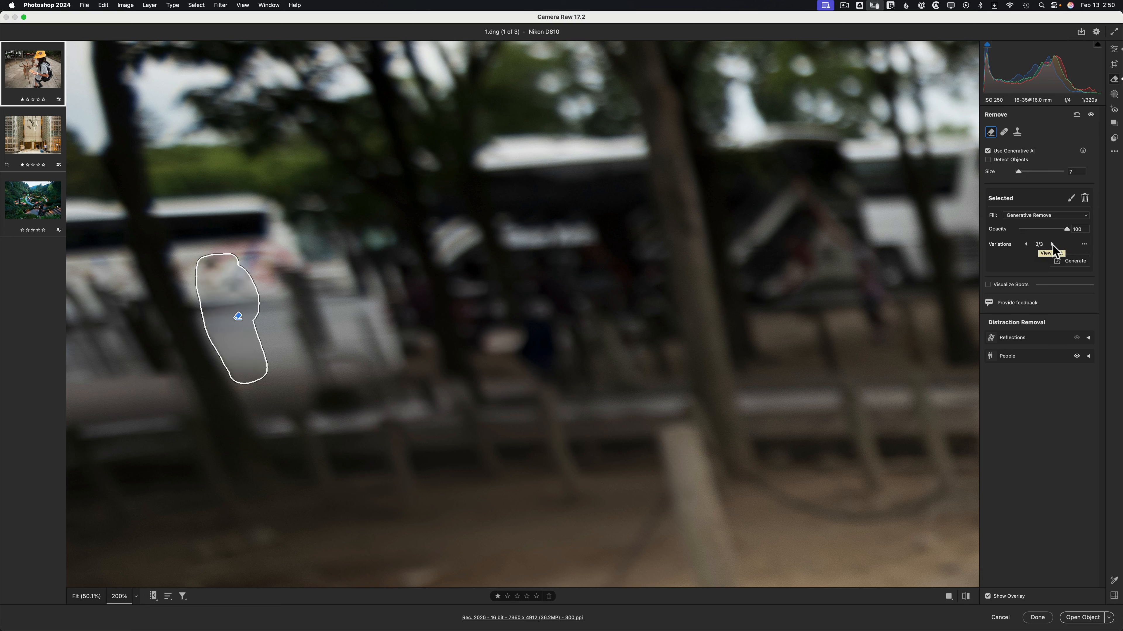
pyautogui.press('Escape')
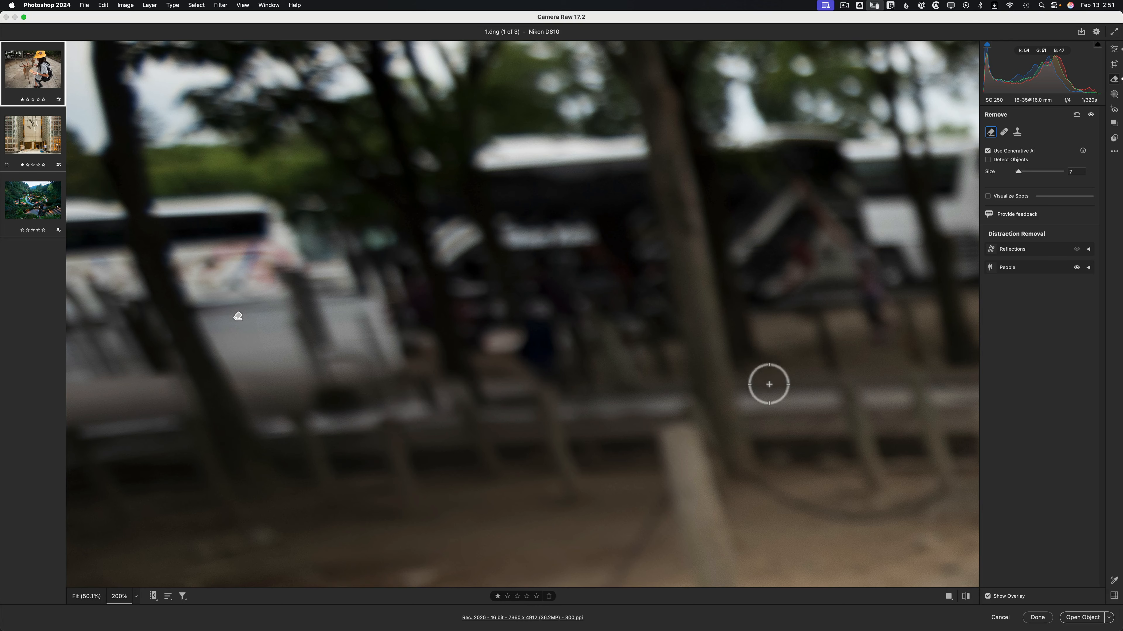
# Compare the original and edited versions of the whole deer photo.
pyautogui.press('super+minus')
pyautogui.press('super+minus')
pyautogui.press('super+minus')
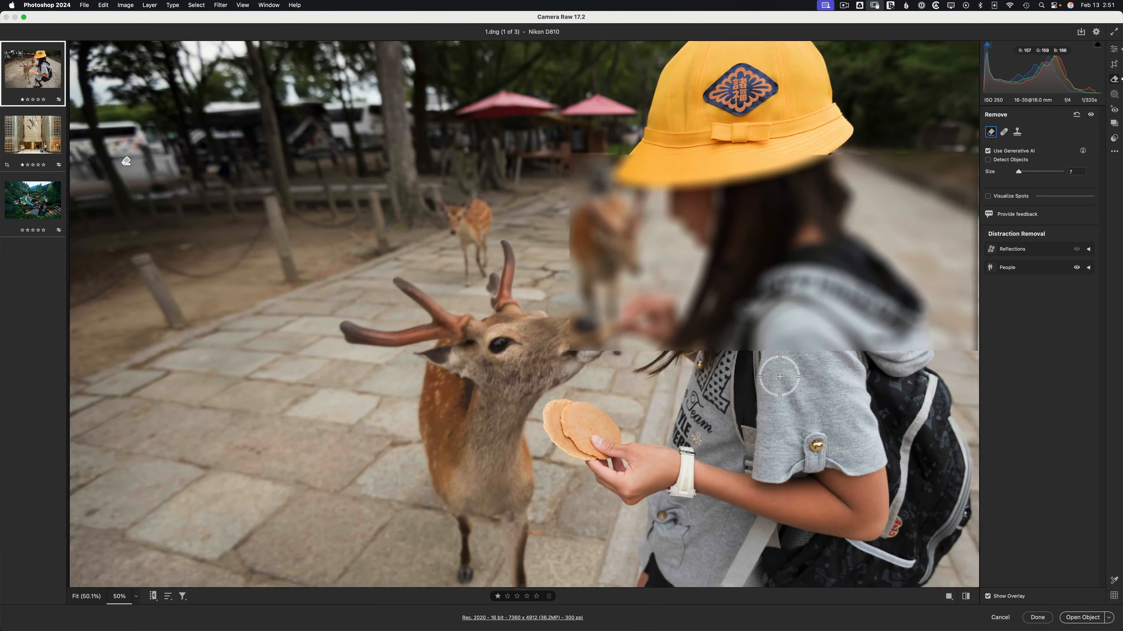
pyautogui.press('\\')
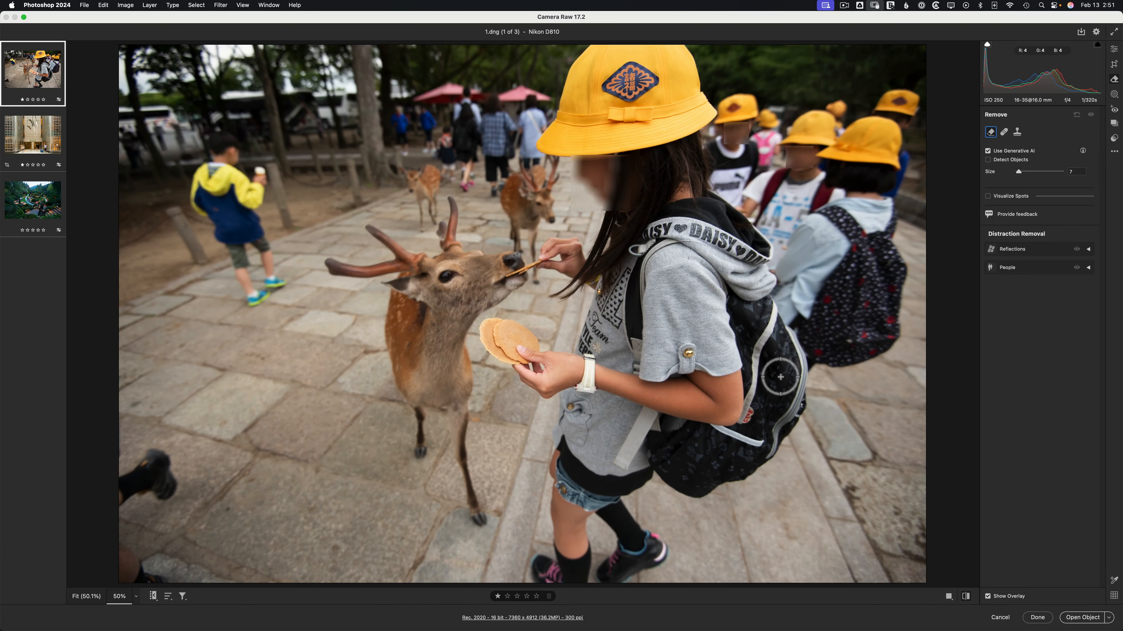
pyautogui.press('\\')
pyautogui.press('\\')
pyautogui.press('\\')
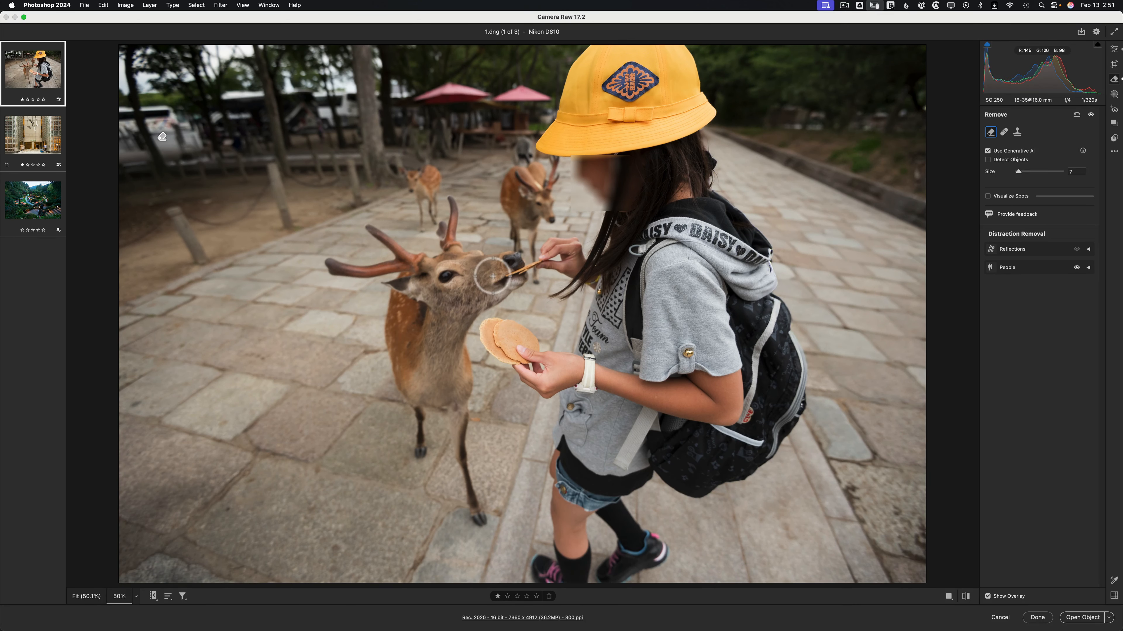
# Open 2.dng, detect the people in front of the Hermès storefront and remove them with Distraction Removal.
pyautogui.click(42, 142)
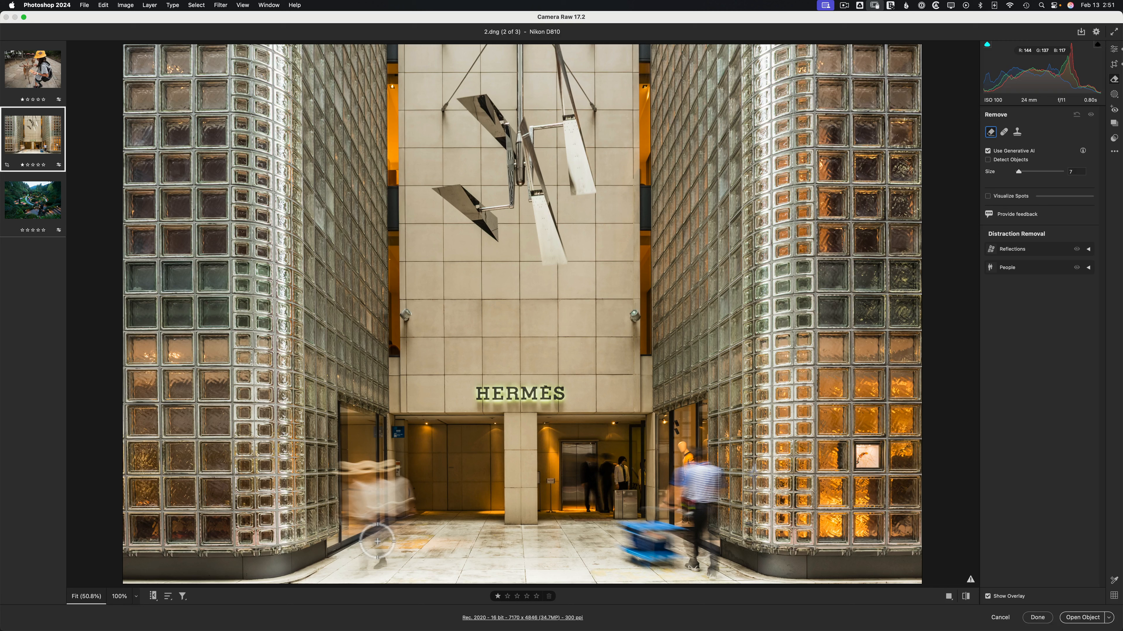
pyautogui.click(1089, 269)
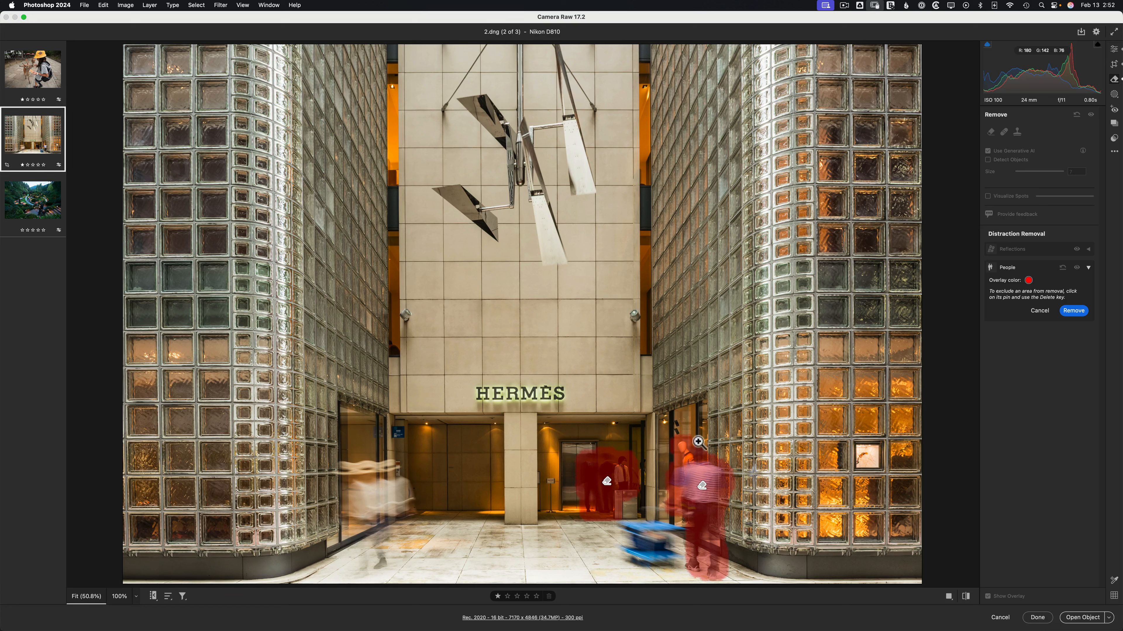
pyautogui.click(1070, 311)
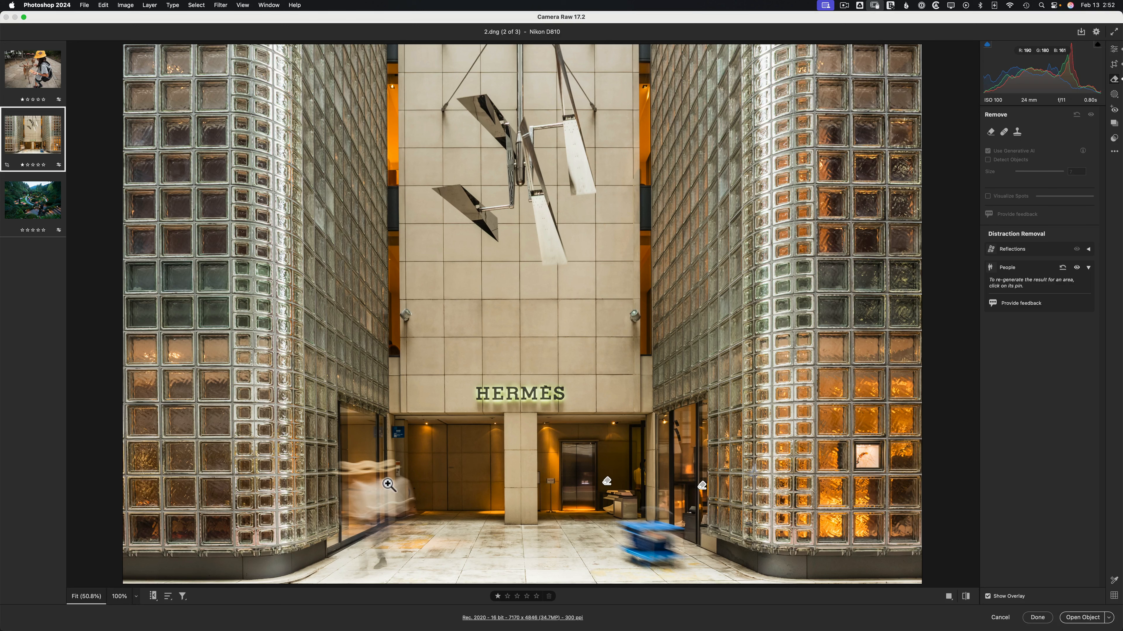
# Toggle the visibility of the people removal on 2.dng repeatedly to compare the storefront entrance before and after.
pyautogui.click(1077, 267)
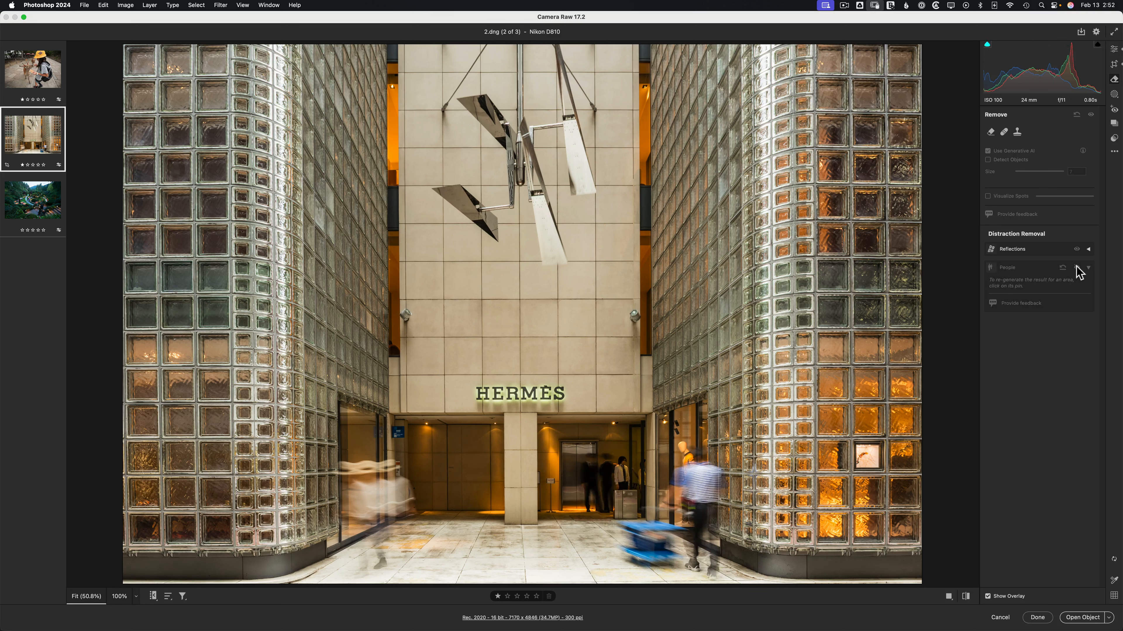
pyautogui.click(1077, 268)
pyautogui.click(1076, 267)
pyautogui.click(1077, 267)
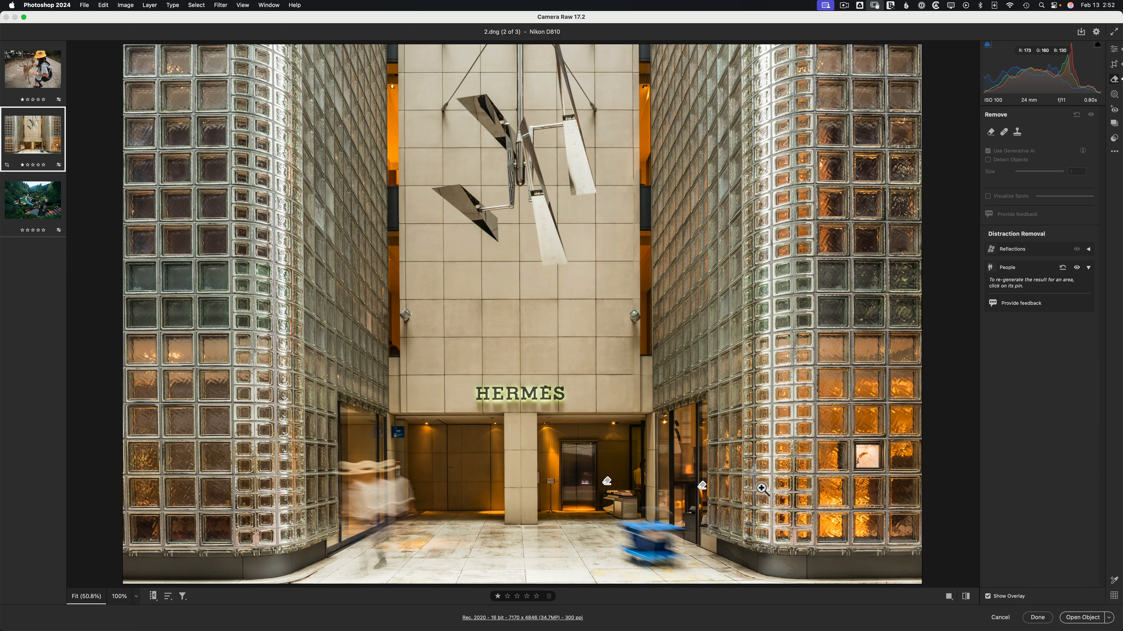
pyautogui.click(1077, 268)
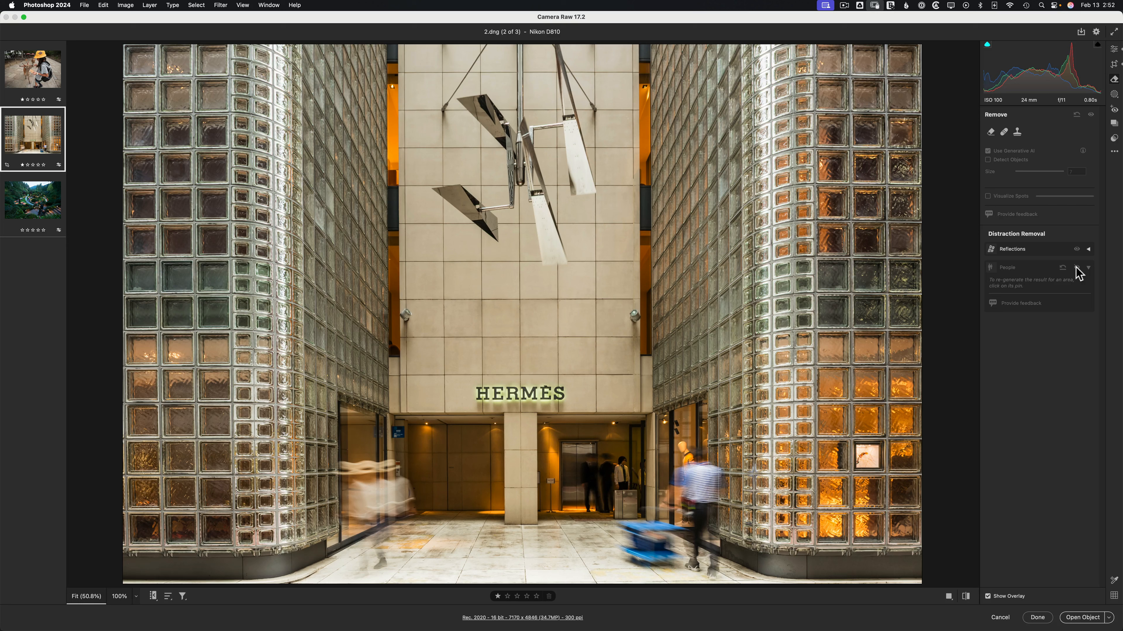
pyautogui.click(1077, 267)
pyautogui.click(1077, 267)
pyautogui.click(1077, 267)
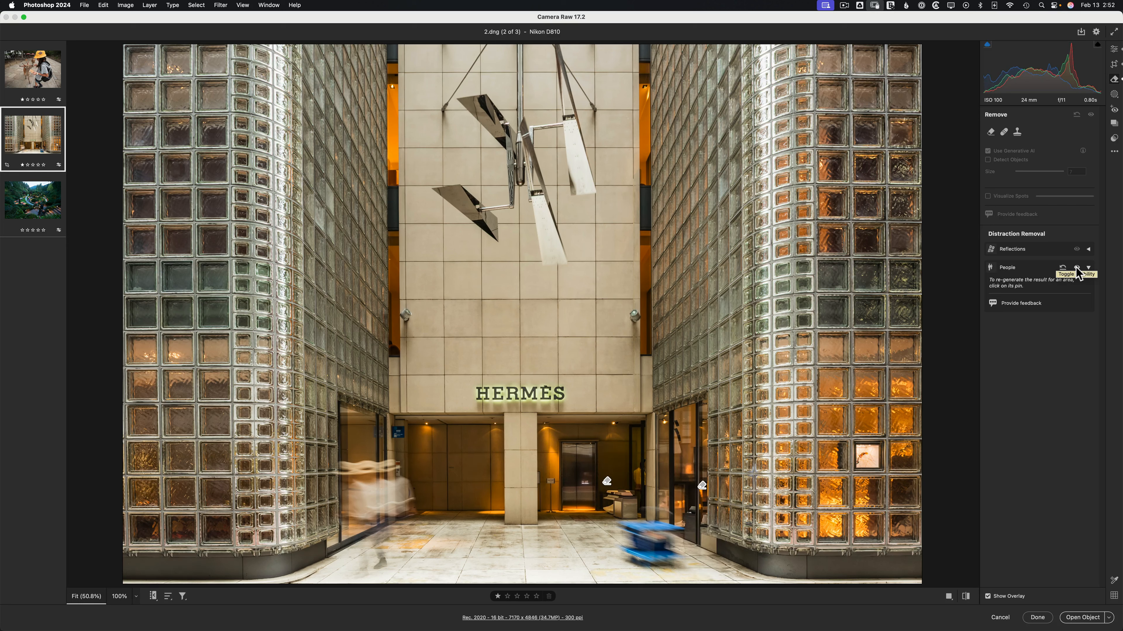
pyautogui.click(1076, 269)
pyautogui.click(1077, 268)
pyautogui.click(1077, 269)
pyautogui.click(1076, 267)
pyautogui.click(1076, 267)
pyautogui.click(1076, 268)
pyautogui.click(1077, 268)
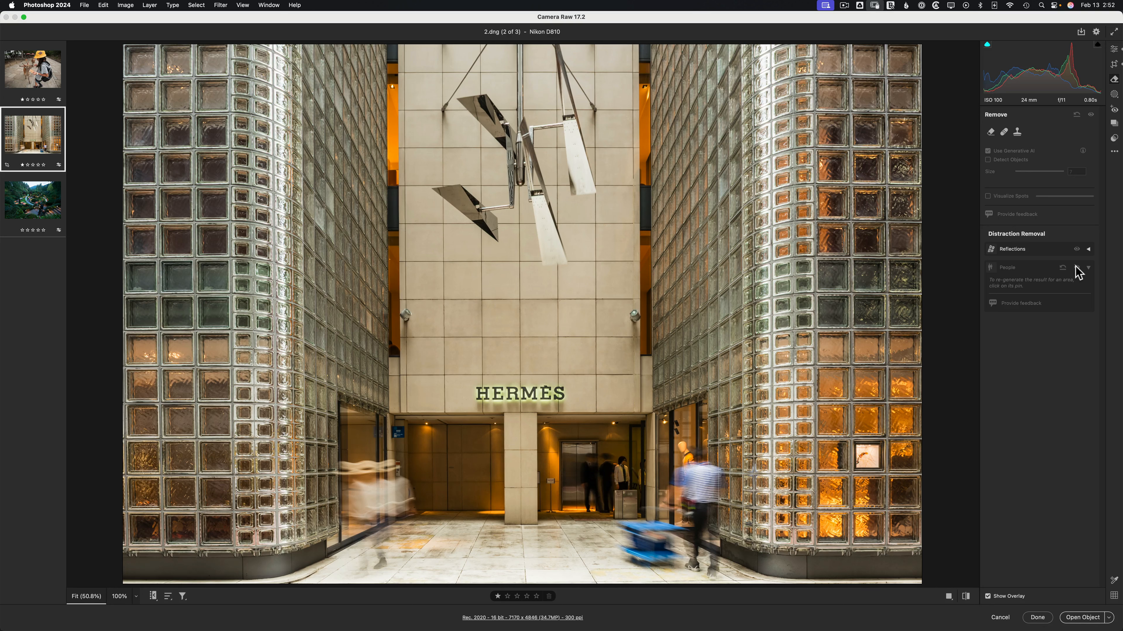
pyautogui.click(1077, 268)
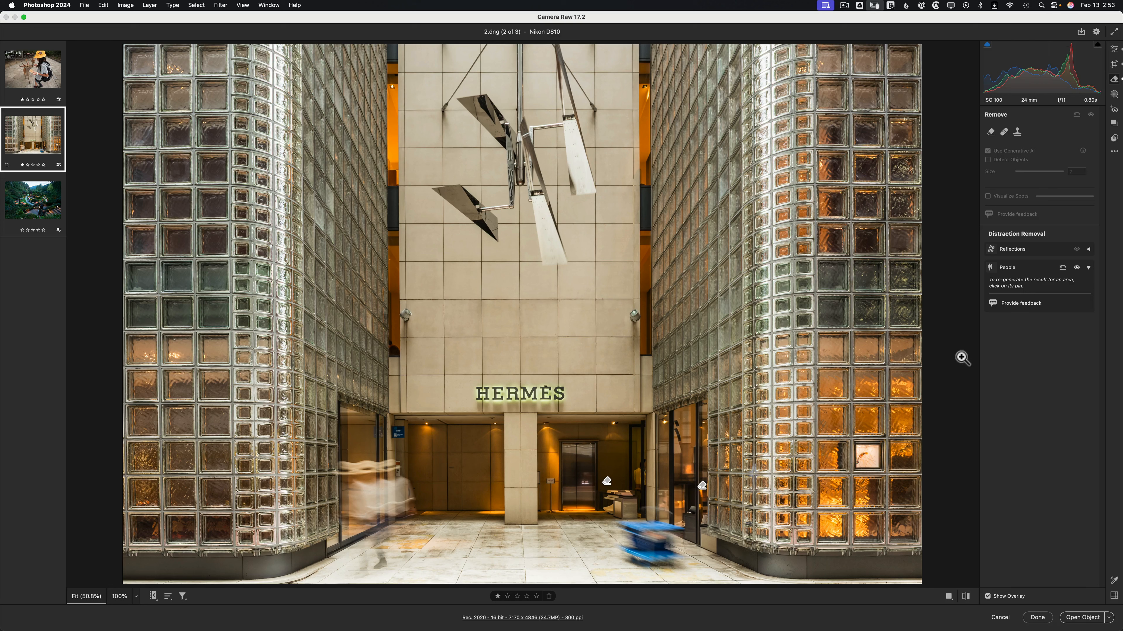
pyautogui.click(1076, 268)
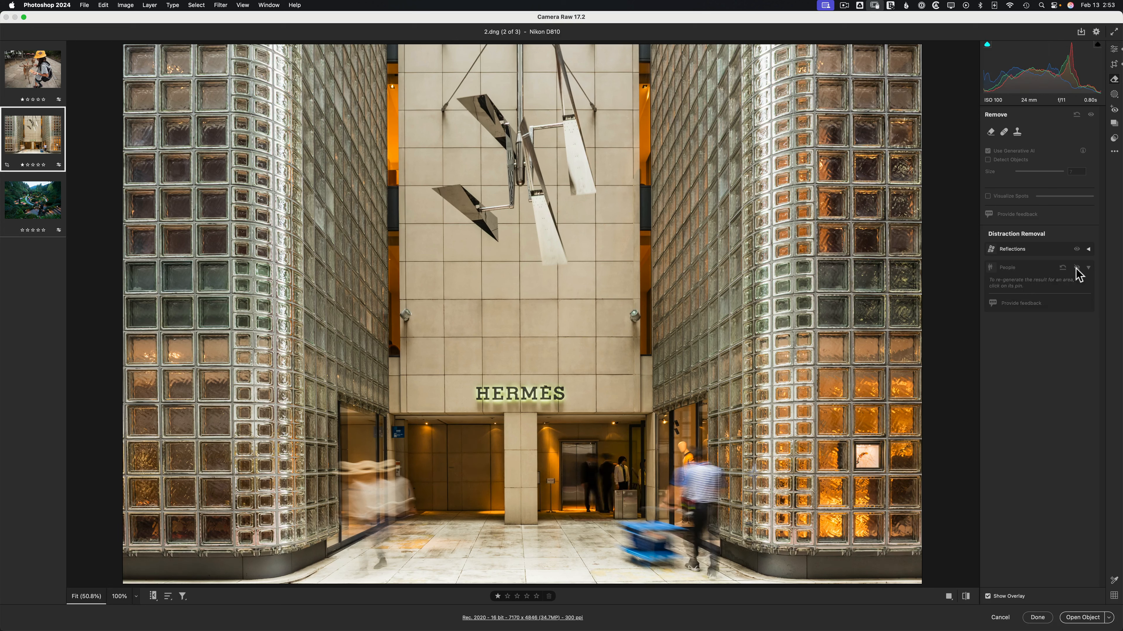
pyautogui.click(1076, 267)
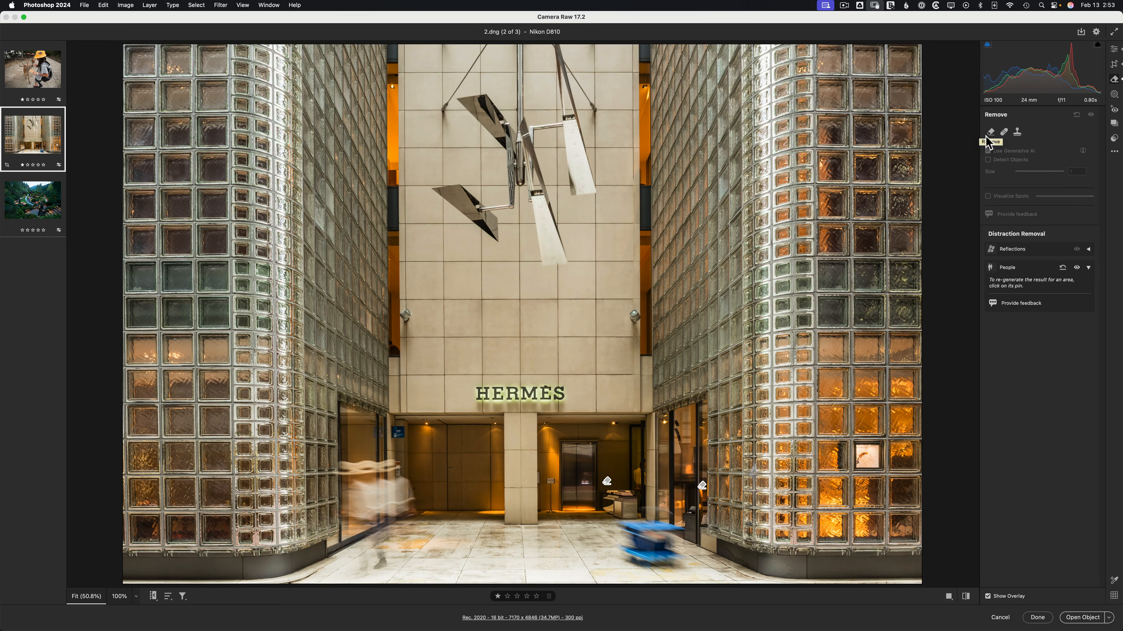
# Open 3.dng and preview which people Distraction Removal detects in the garden photo, cancelling without removing them.
pyautogui.click(53, 204)
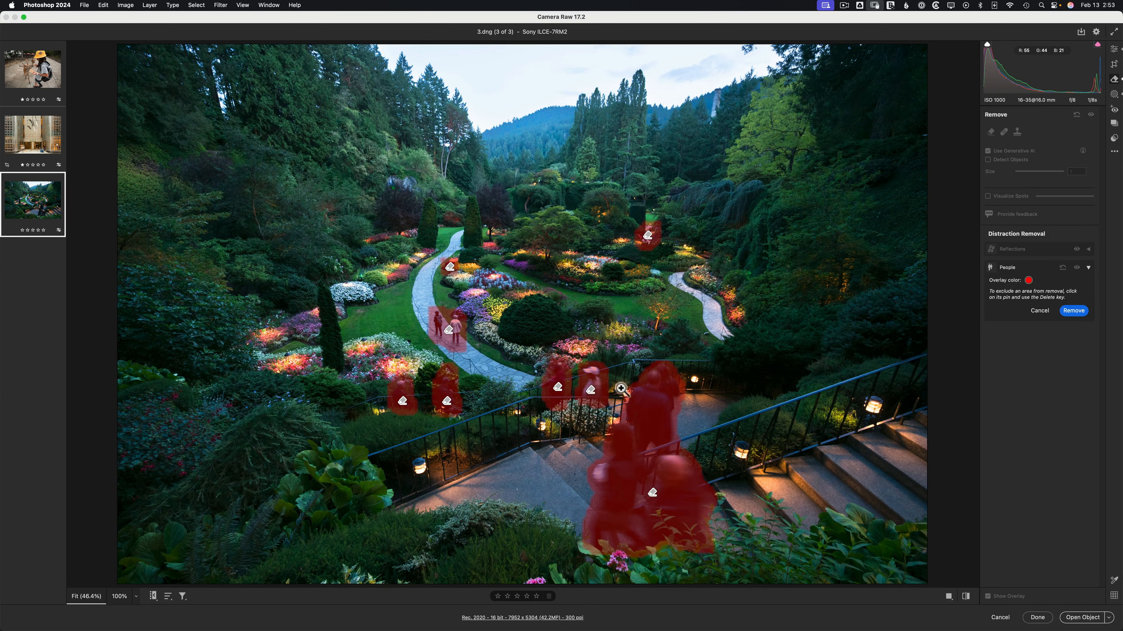
pyautogui.click(1039, 311)
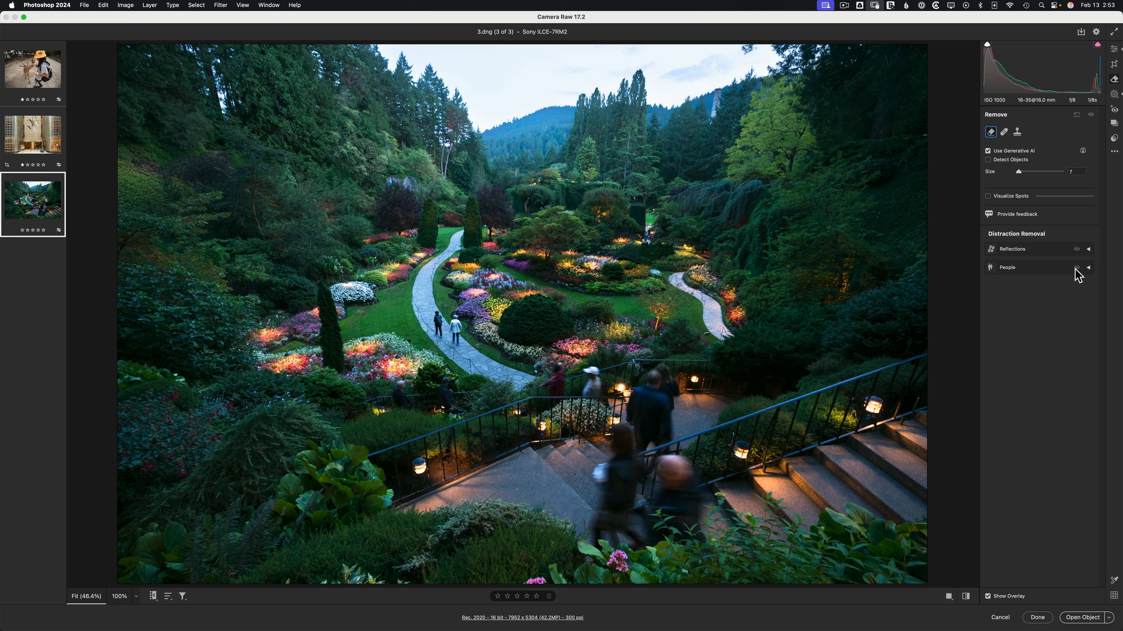
pyautogui.click(1088, 267)
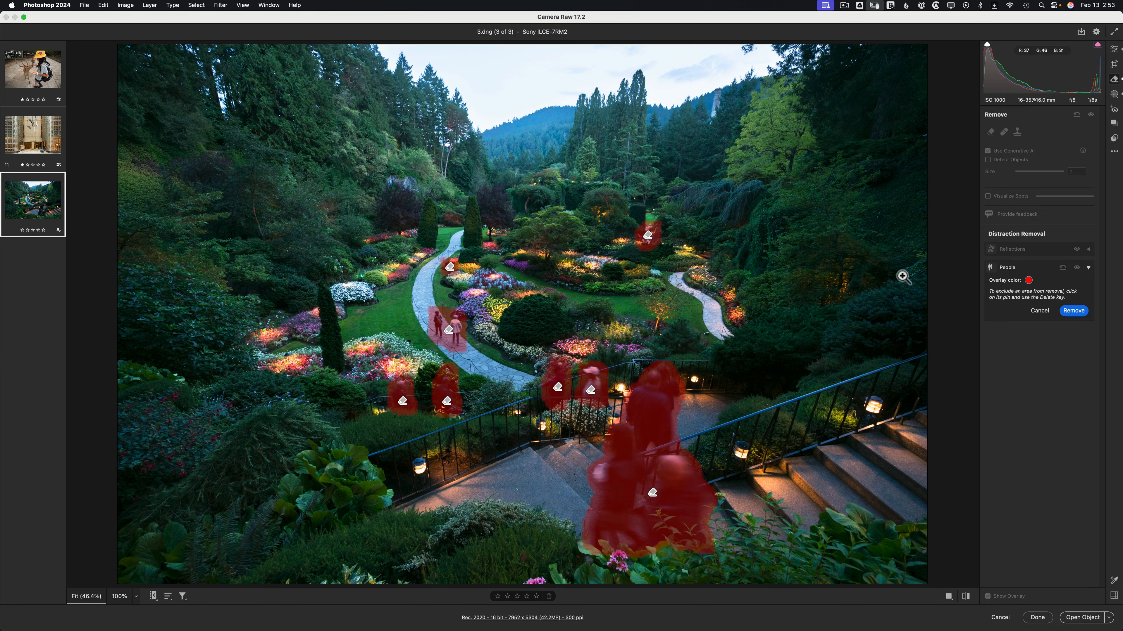
pyautogui.click(1072, 310)
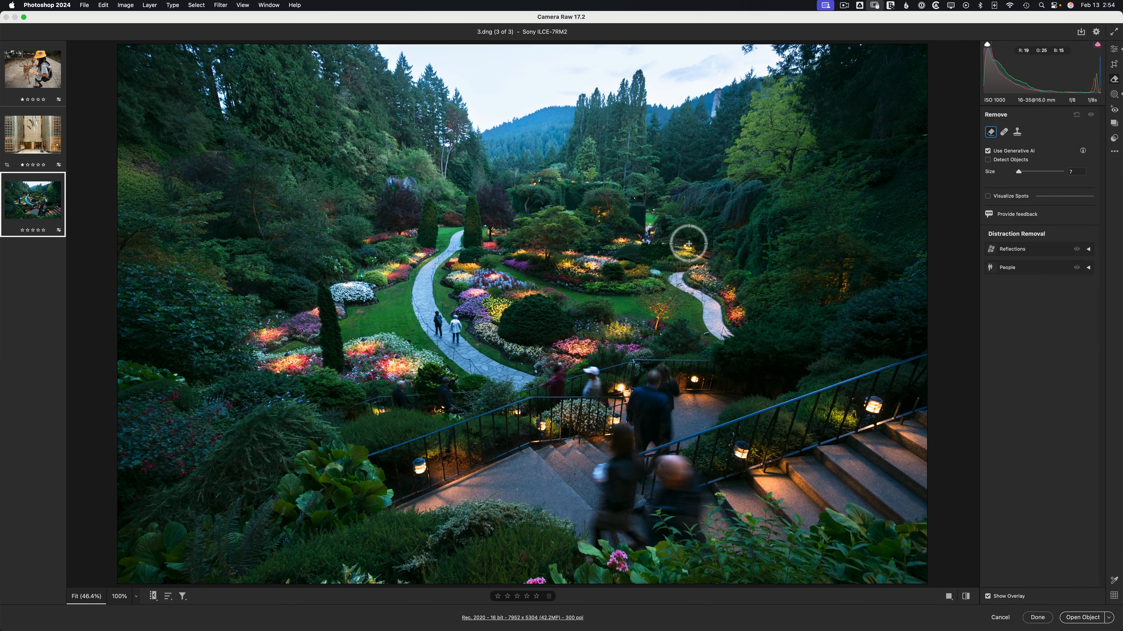
# Detect the people in the garden photo, check the mask over the distant visitors beside the tall hedge, and remove all detected people.
pyautogui.click(645, 238)
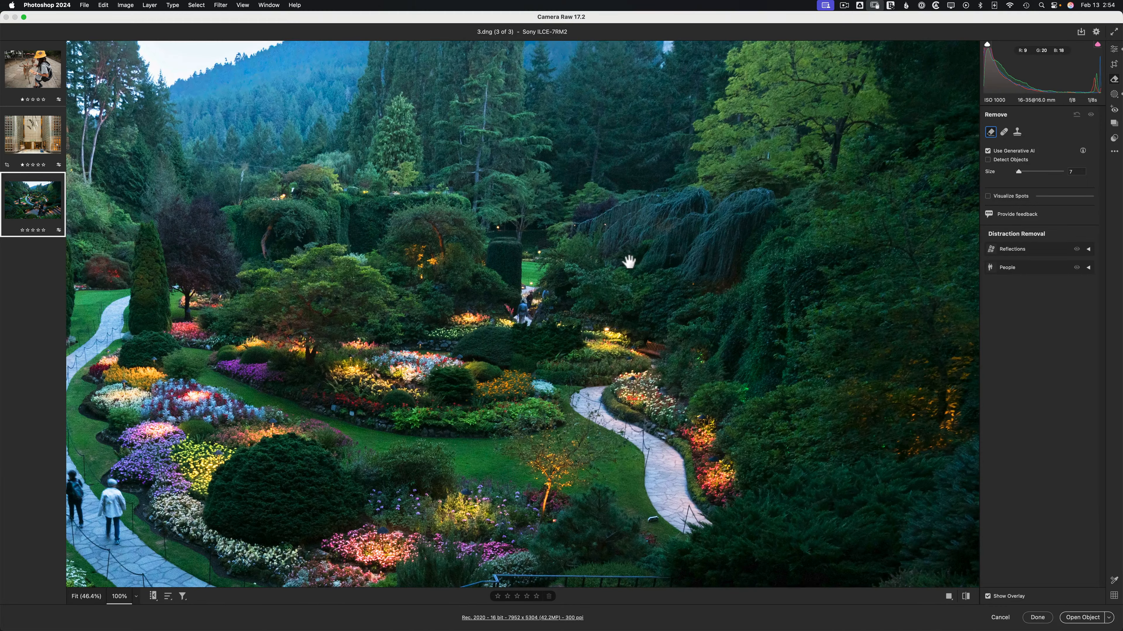
pyautogui.scroll(5, 628, 262)
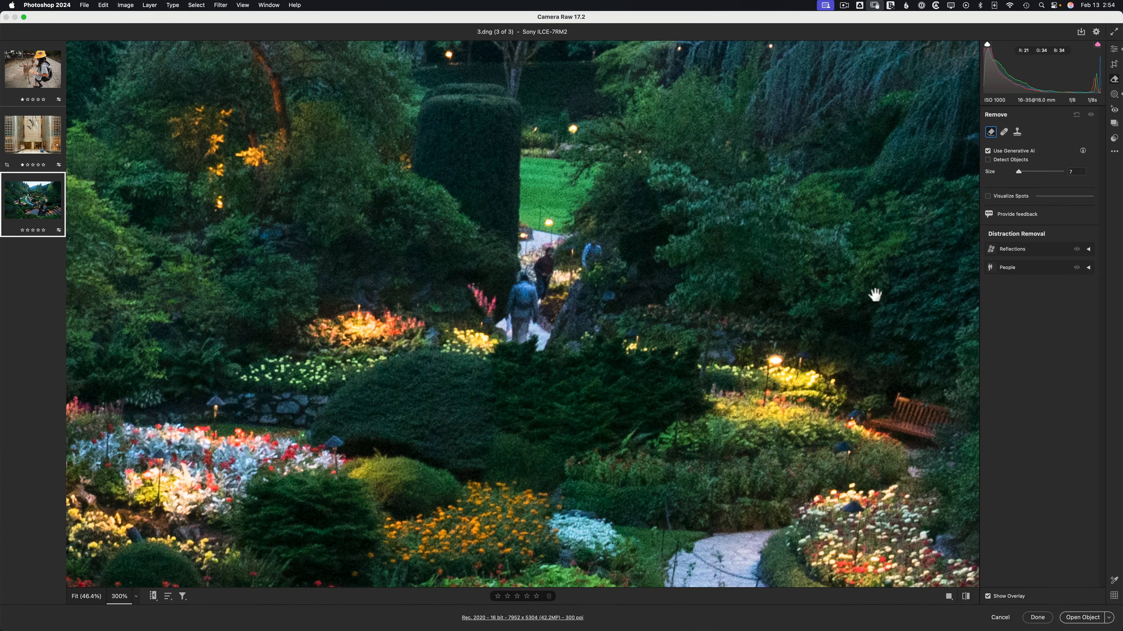
pyautogui.click(1088, 268)
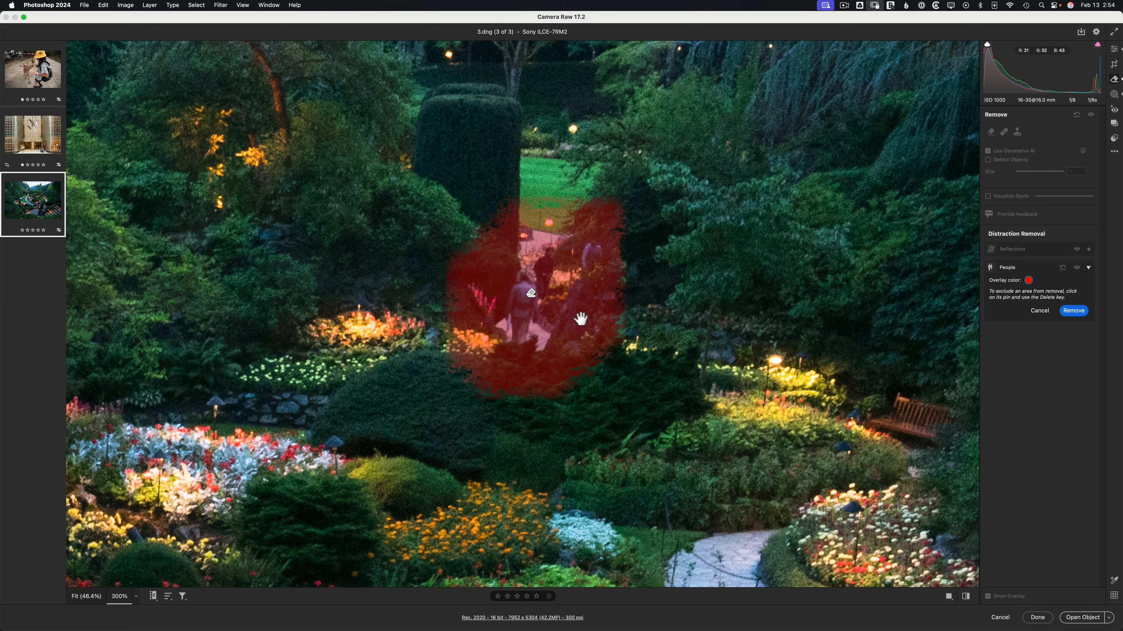
pyautogui.press('super+minus')
pyautogui.press('super+minus')
pyautogui.press('super+minus')
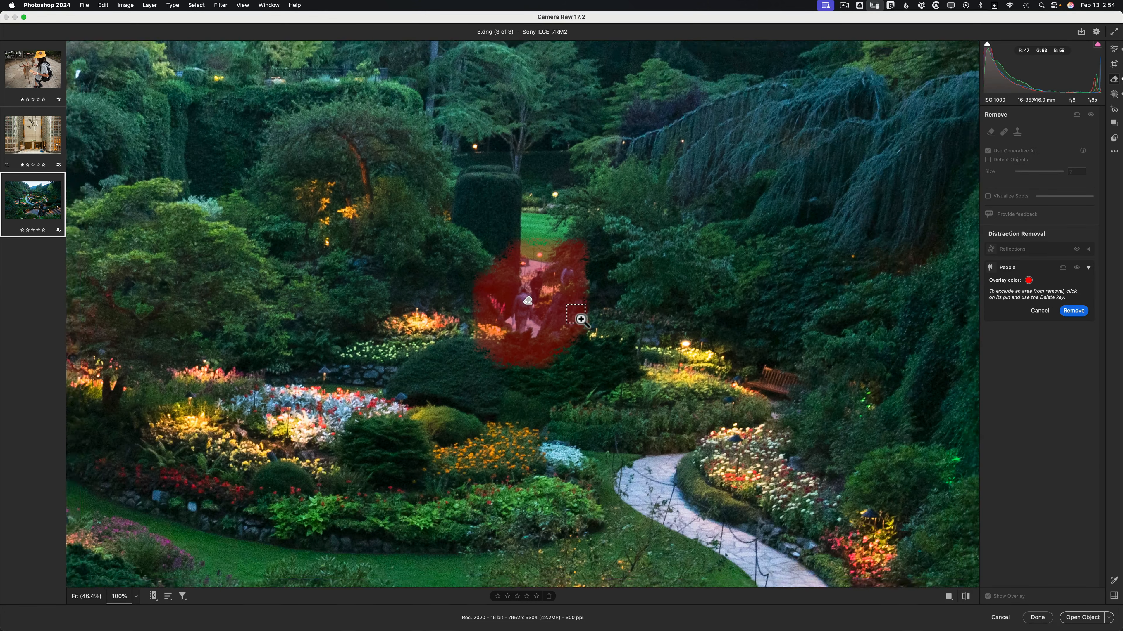
pyautogui.press('super+minus')
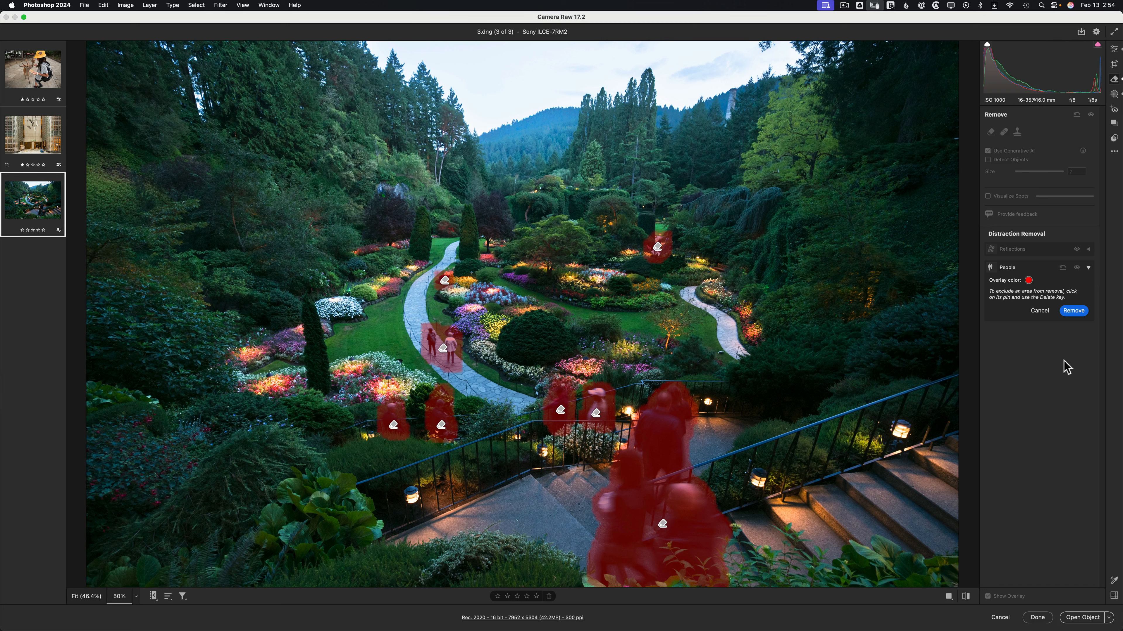
pyautogui.click(1069, 312)
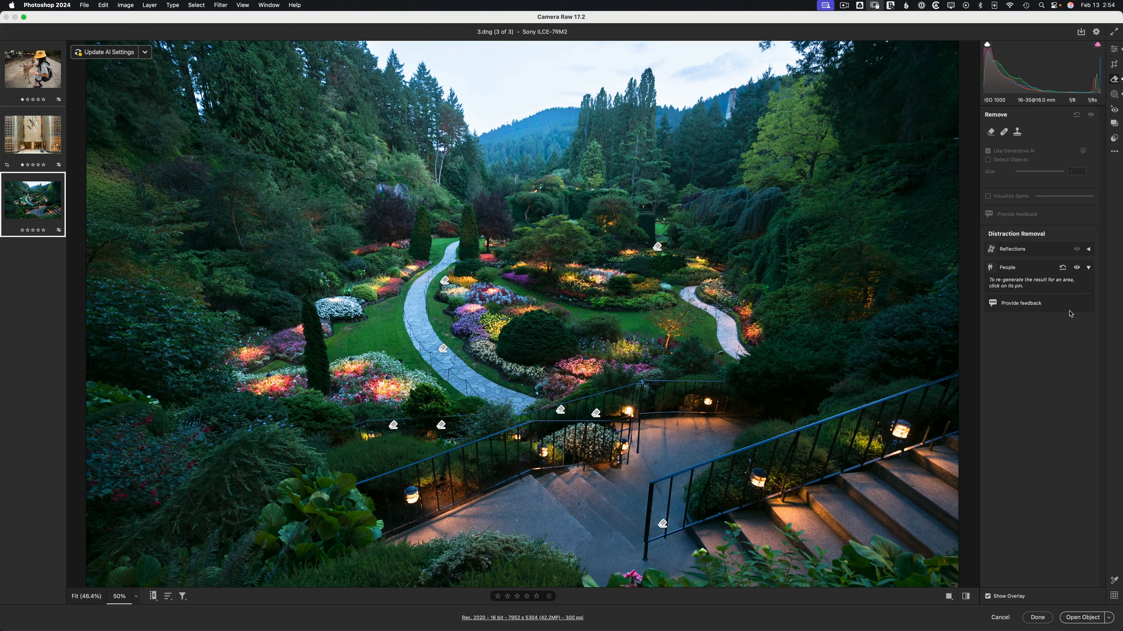
# Toggle the visibility of the people removal on 3.dng repeatedly to compare the garden view before and after.
pyautogui.click(1076, 267)
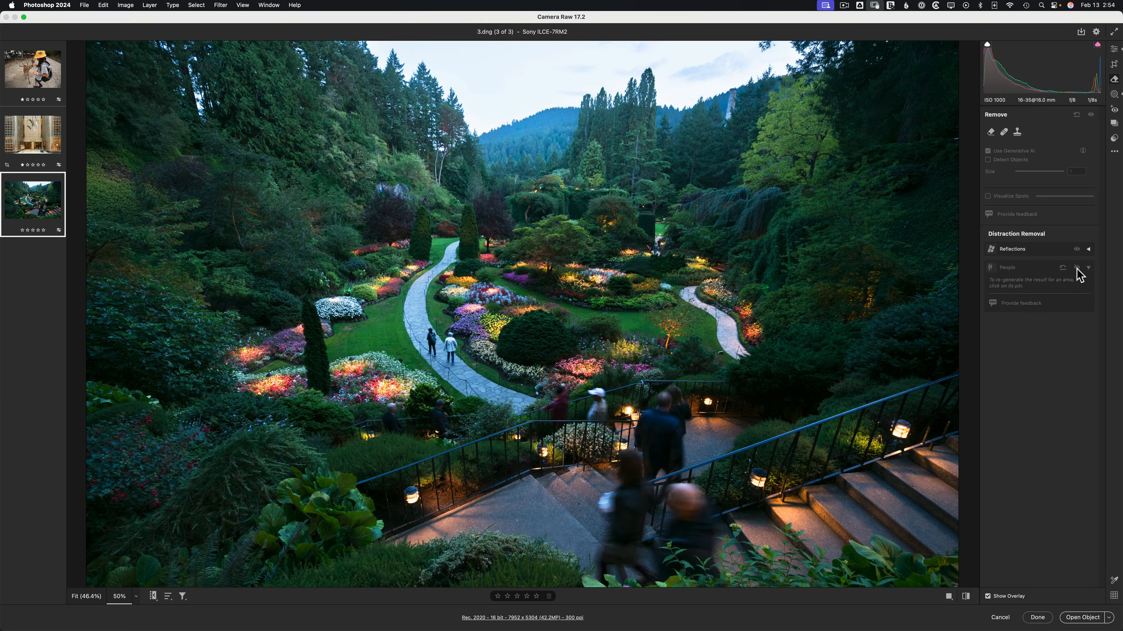
pyautogui.click(1076, 268)
pyautogui.click(1077, 268)
pyautogui.click(1077, 268)
pyautogui.click(1077, 268)
pyautogui.click(1077, 268)
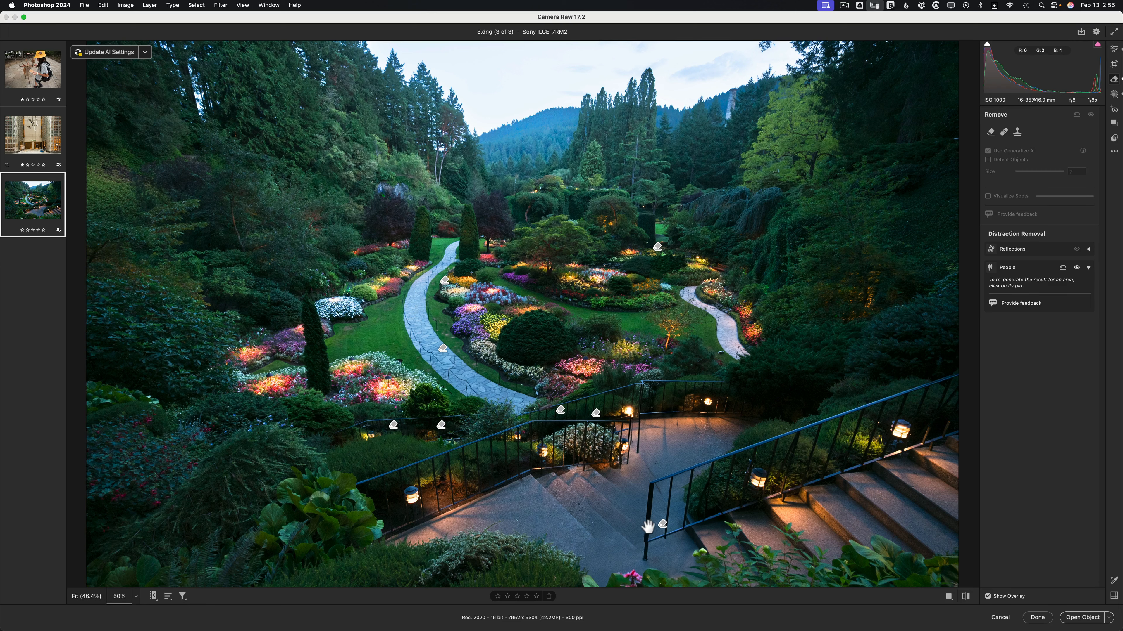
# Inspect the staircase and railing at 100%, toggling the people removal on and off to compare the reconstructed areas.
pyautogui.press('super+equal')
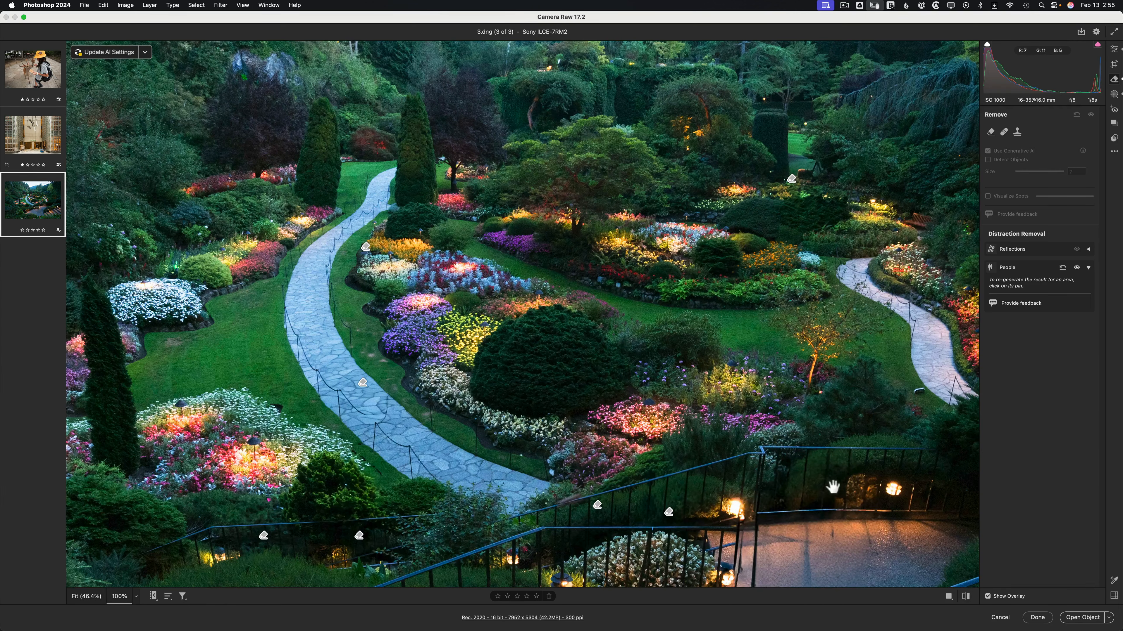
pyautogui.moveTo(831, 486); pyautogui.dragTo(664, 142)
pyautogui.moveTo(628, 417); pyautogui.dragTo(617, 355)
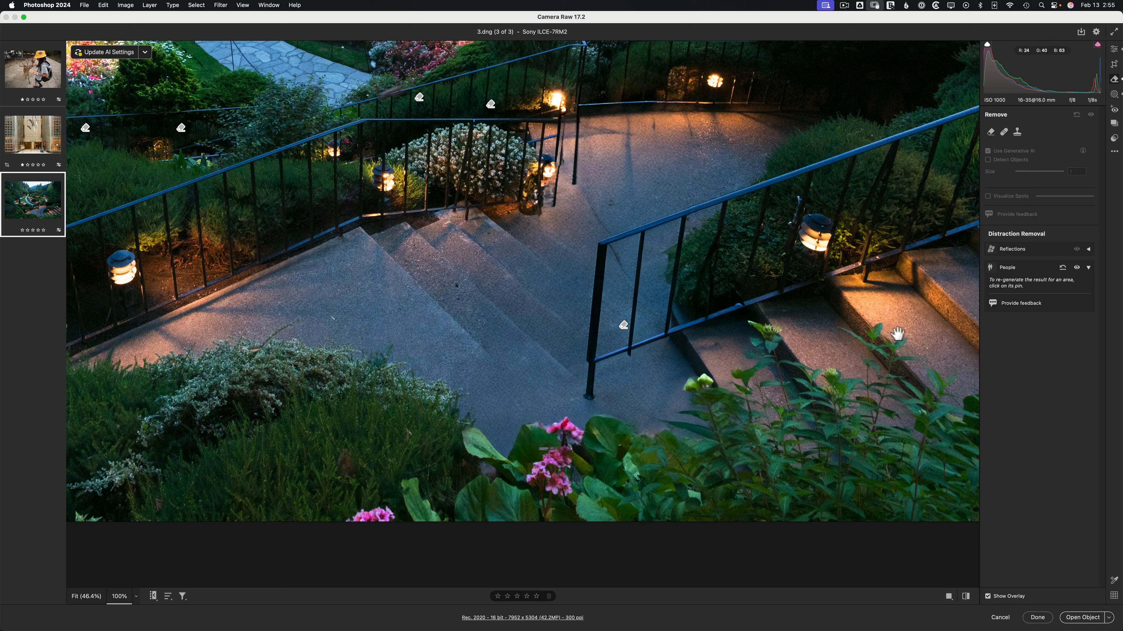
pyautogui.click(1077, 267)
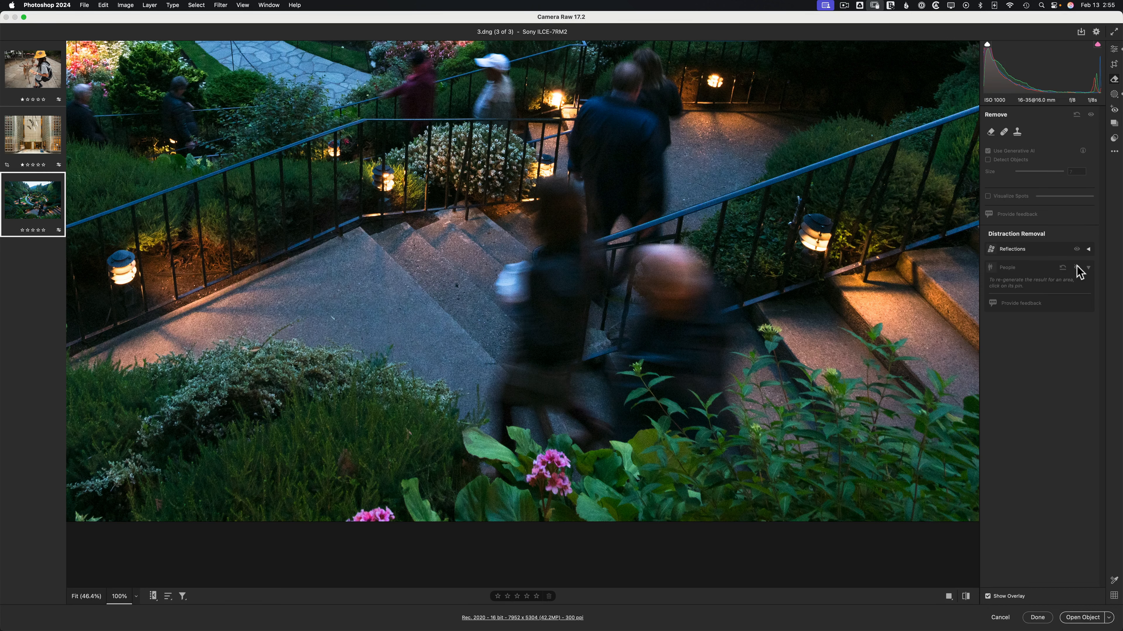
pyautogui.click(1077, 268)
pyautogui.click(1077, 267)
pyautogui.click(1077, 268)
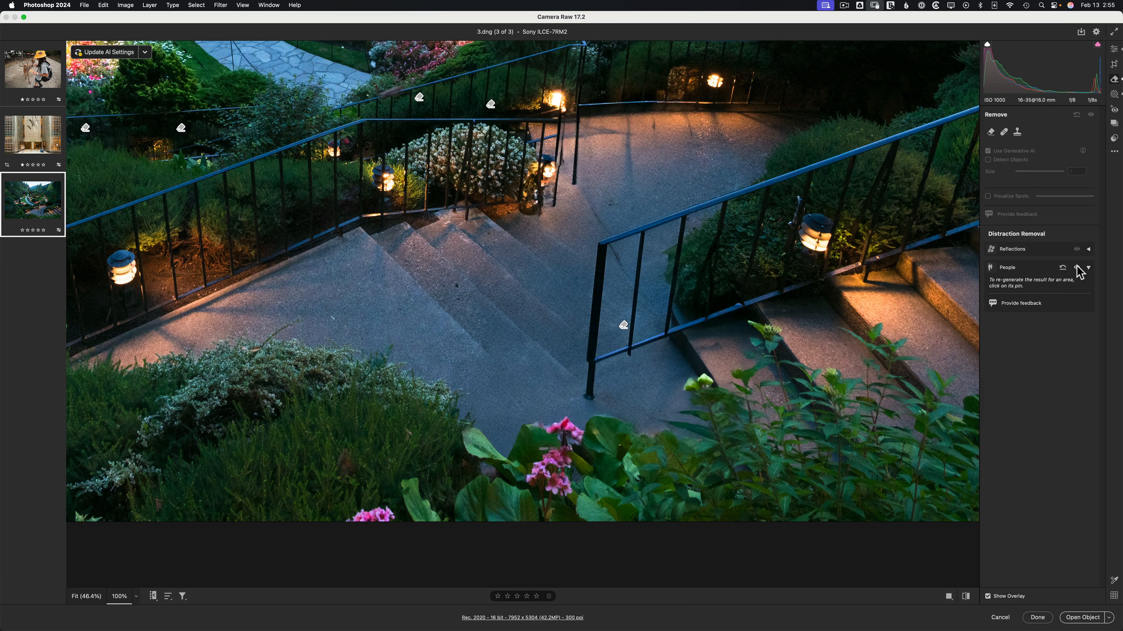
pyautogui.click(1077, 267)
pyautogui.click(1077, 267)
pyautogui.click(1077, 268)
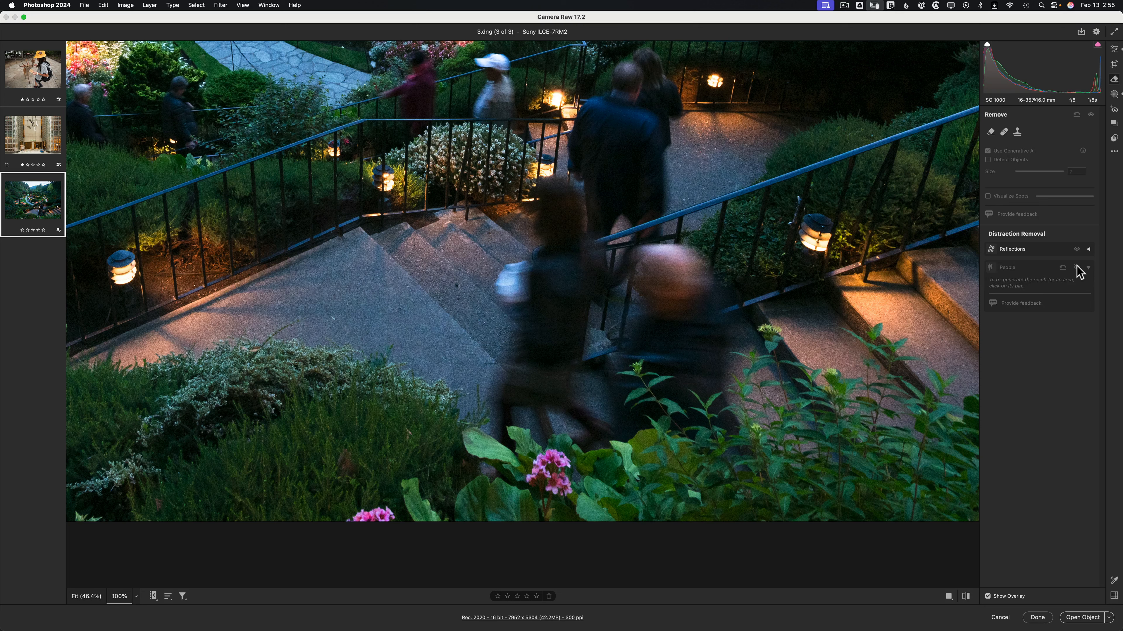
pyautogui.click(1077, 267)
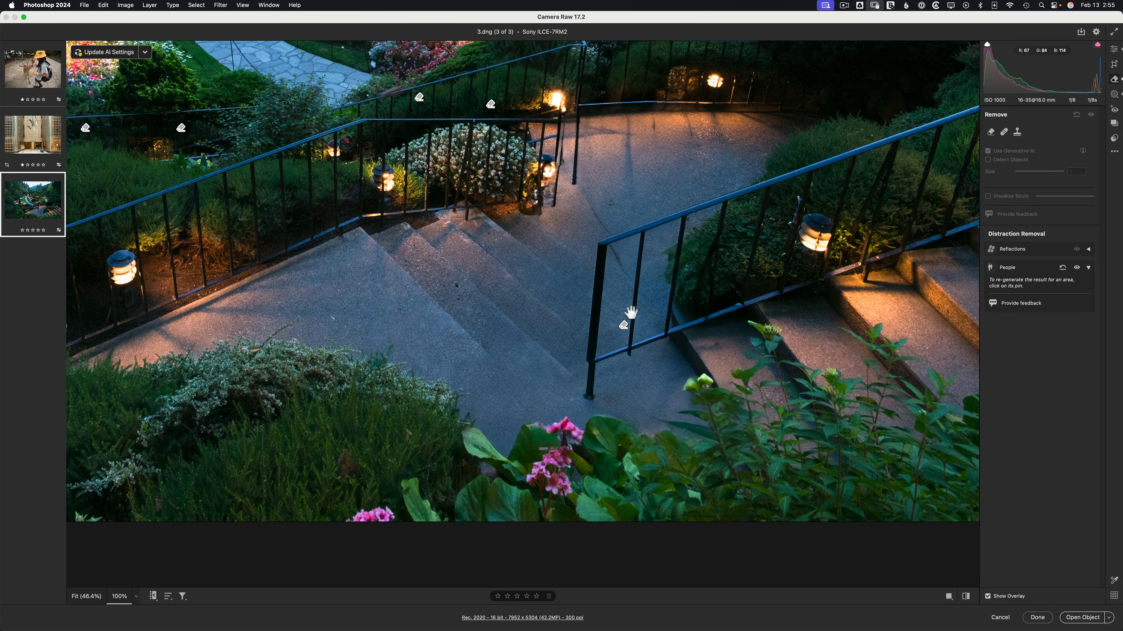
pyautogui.click(1076, 268)
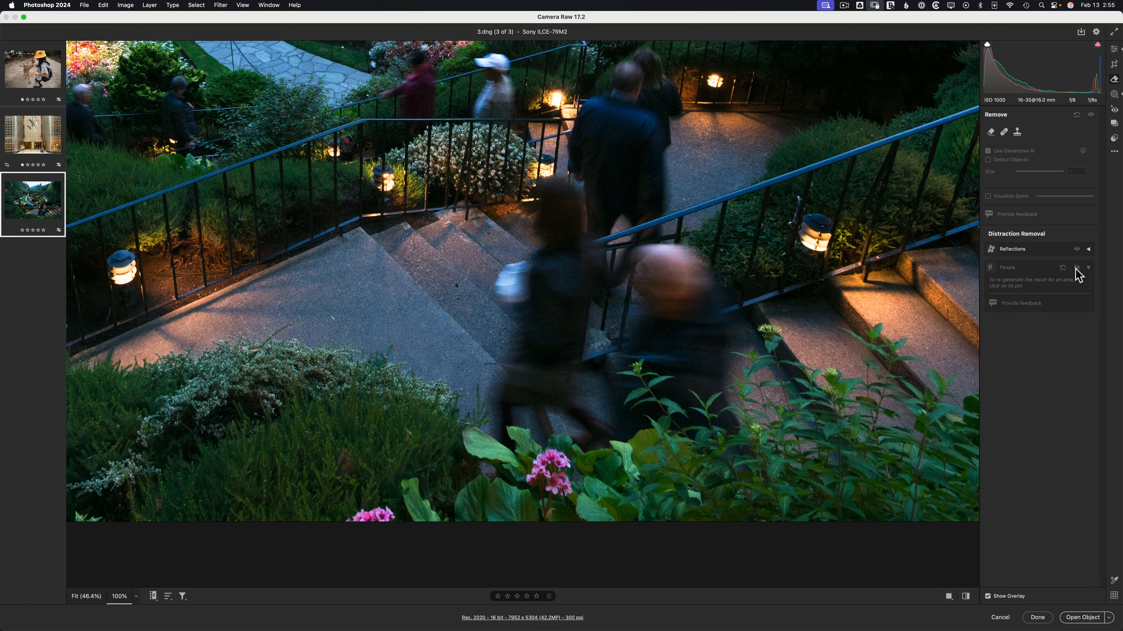
pyautogui.click(1077, 267)
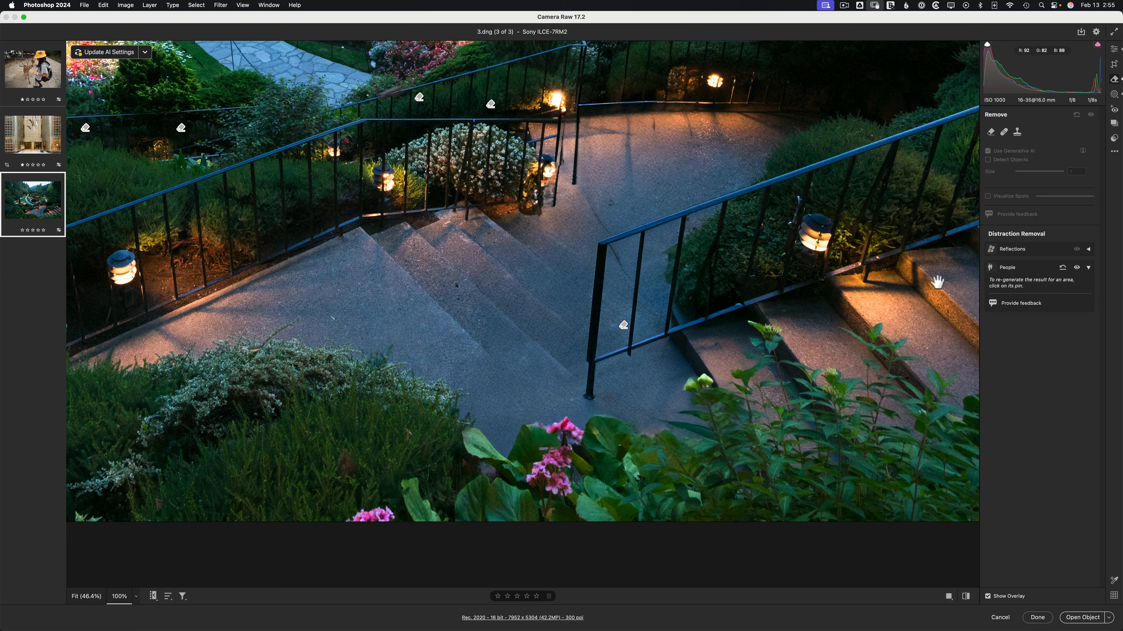
# View the whole garden photo at 33.3% and hide the people removal to review the original.
pyautogui.press('super+minus')
pyautogui.press('super+minus')
pyautogui.press('super+minus')
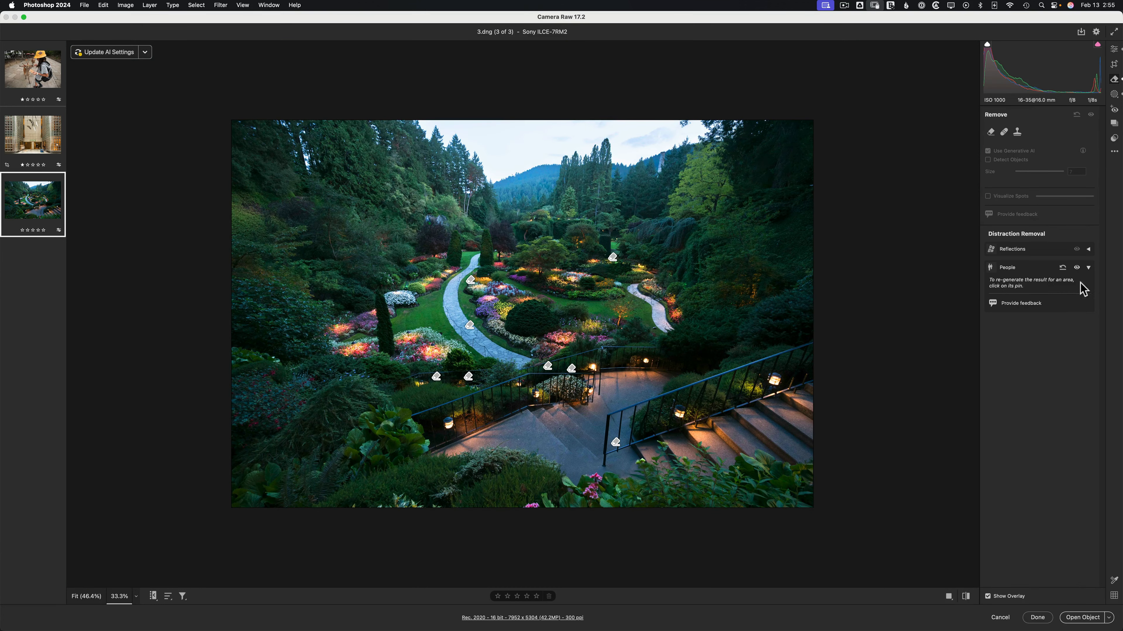
pyautogui.click(1077, 267)
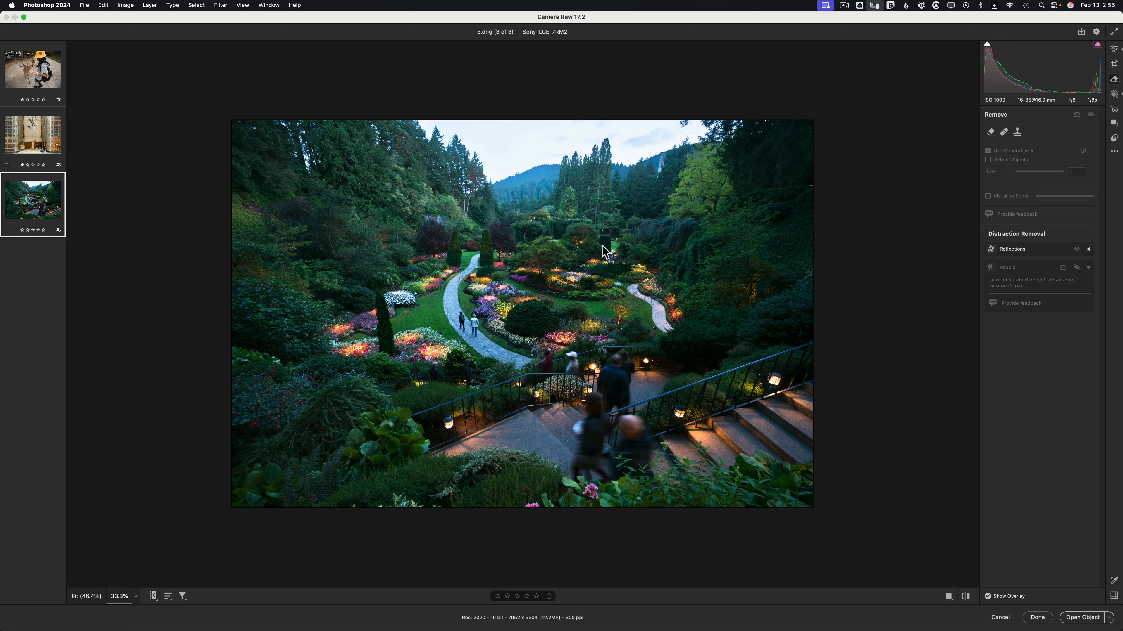